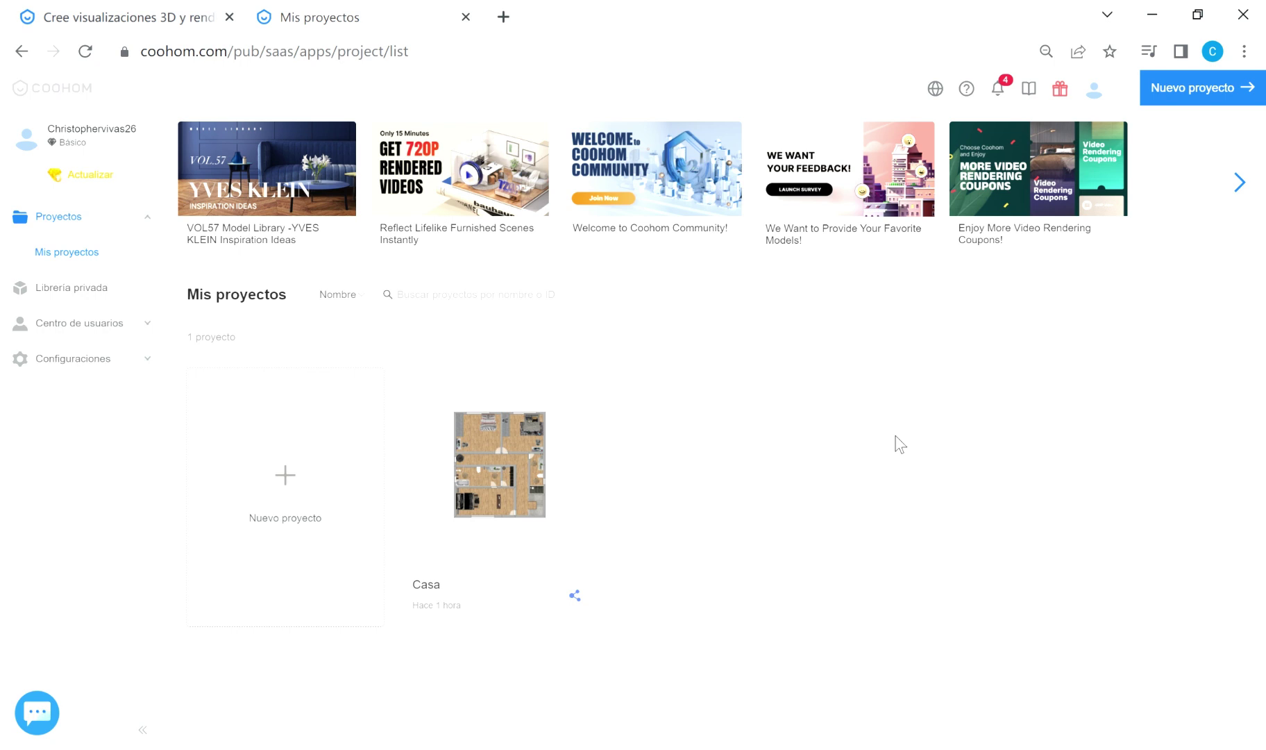
Start a new project from Mis proyectos to reach the Nuevo proyecto start screen
click(321, 533)
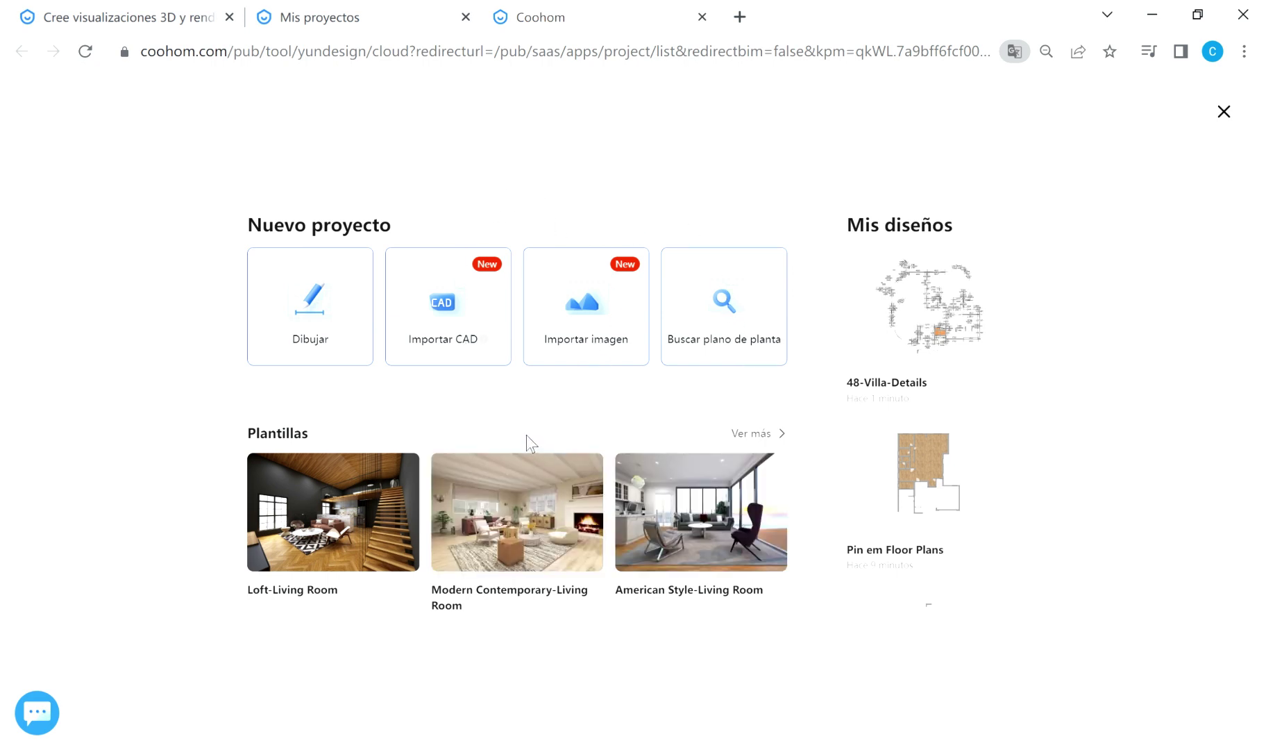
Import a CAD file through Importar CAD and the AutoCAD tips dialog
click(469, 348)
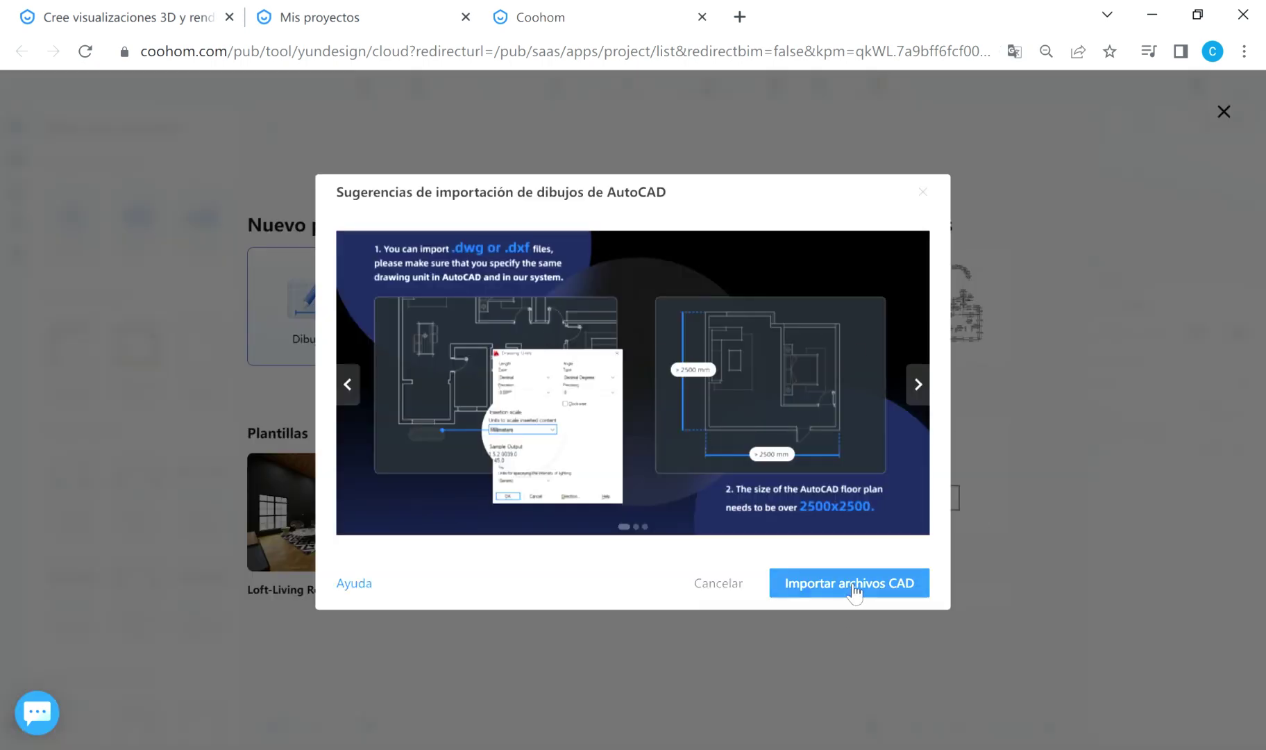
click(886, 587)
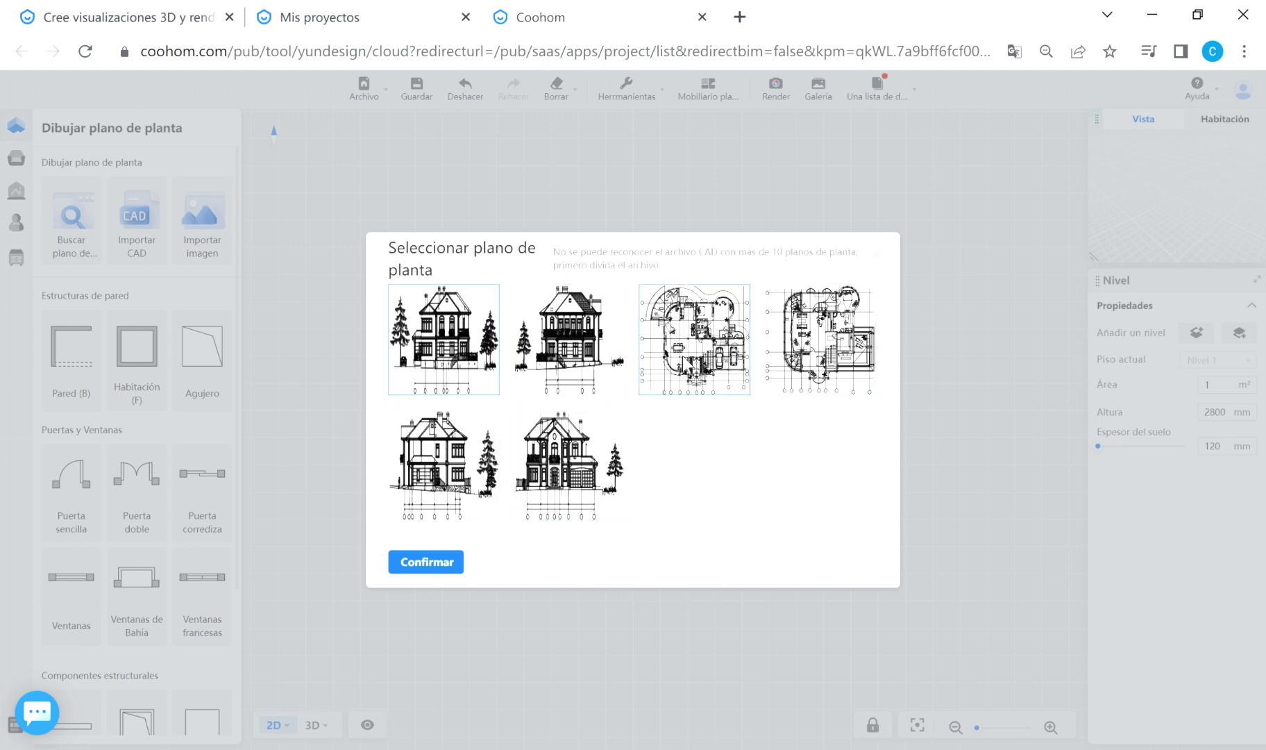
Select the third drawing, the curved-wall house plan, and confirm loading it
click(687, 357)
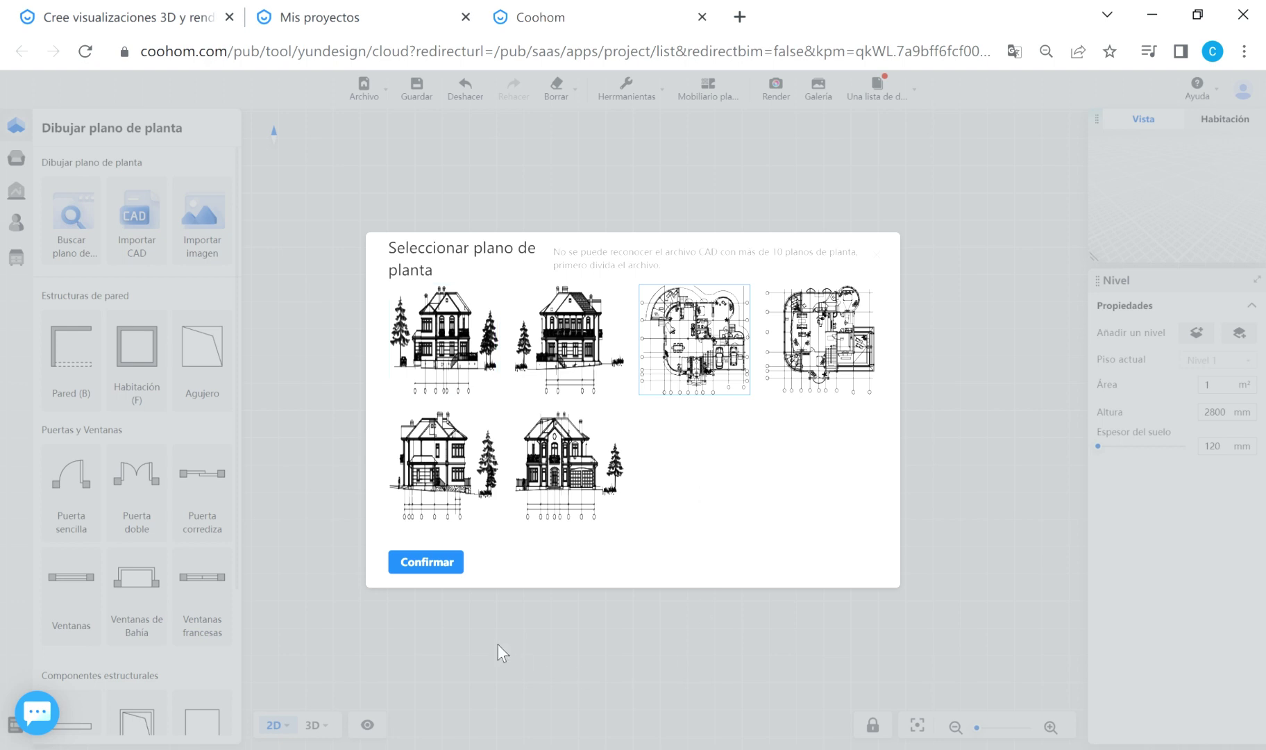
click(455, 569)
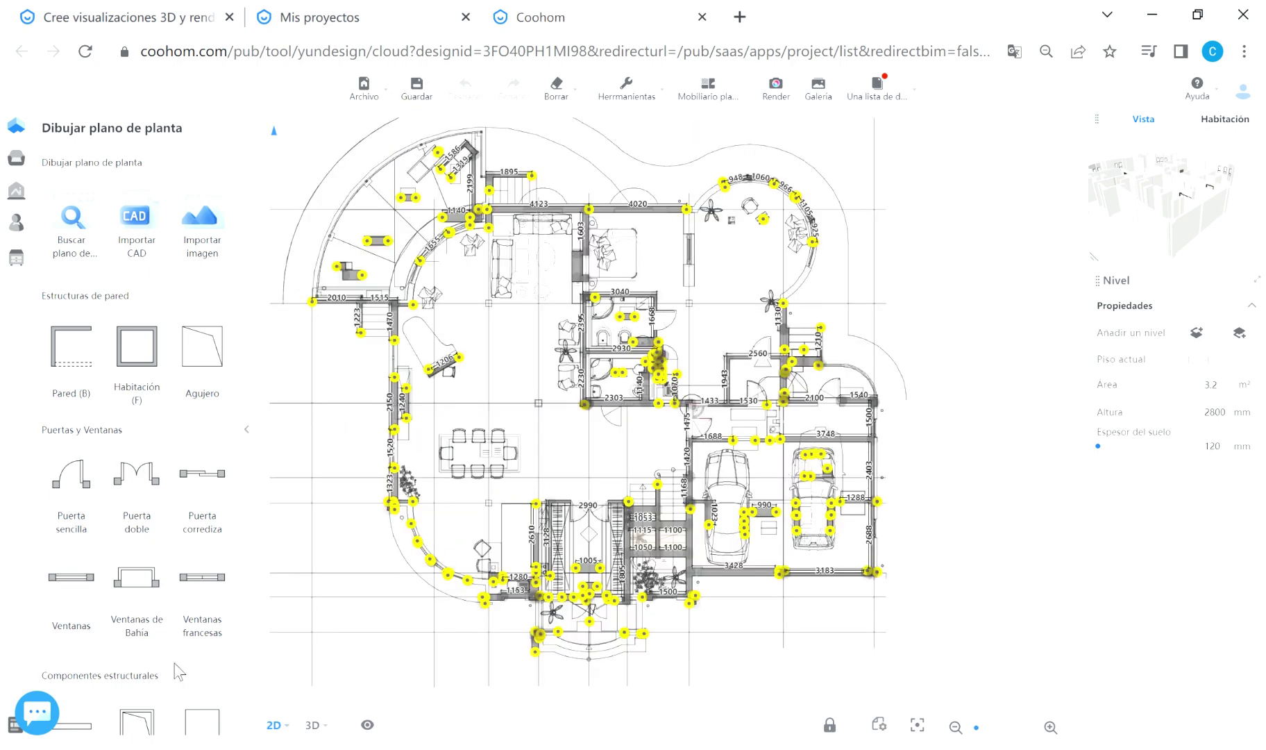
mouse_move(316, 726)
click(302, 666)
mouse_move(588, 609)
mouse_down()
mouse_move(556, 577)
mouse_move(762, 320)
mouse_up()
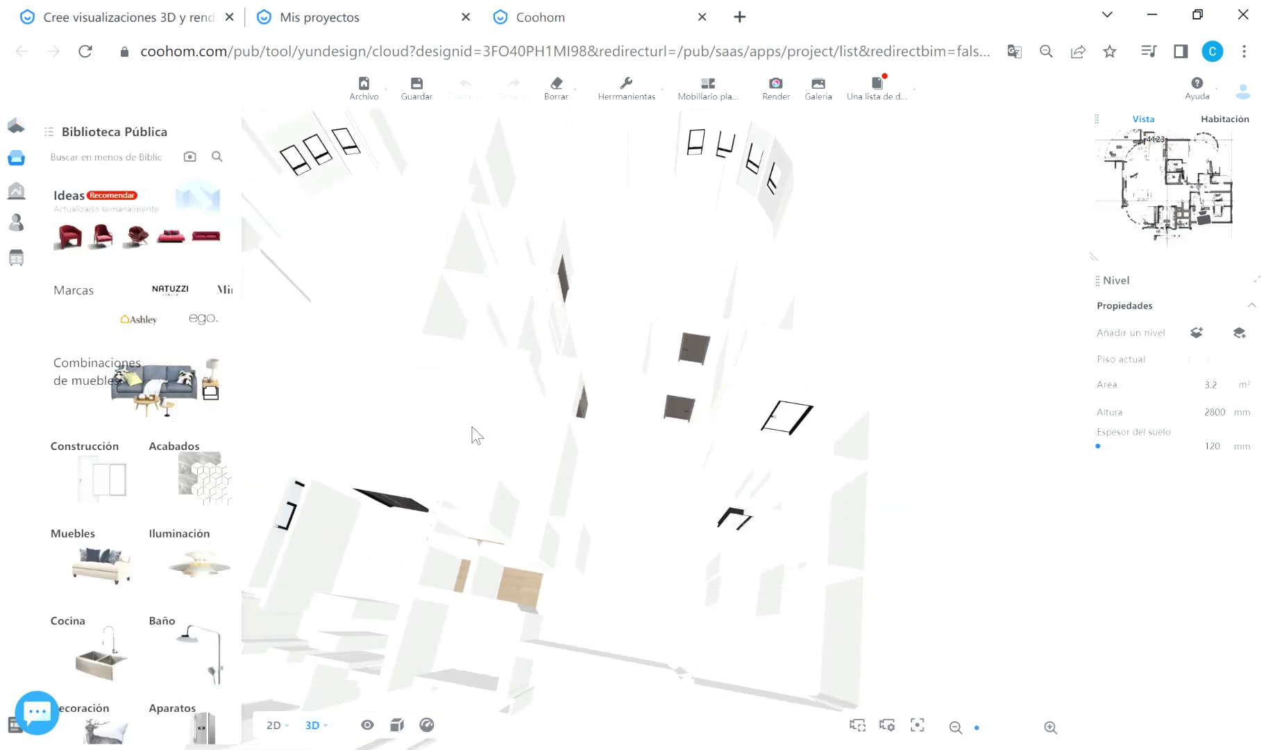
mouse_move(475, 432)
mouse_down()
mouse_move(925, 378)
mouse_move(576, 593)
mouse_move(823, 618)
mouse_up()
mouse_move(401, 511)
mouse_down()
mouse_move(647, 647)
mouse_move(628, 616)
mouse_move(876, 581)
mouse_move(850, 543)
mouse_up()
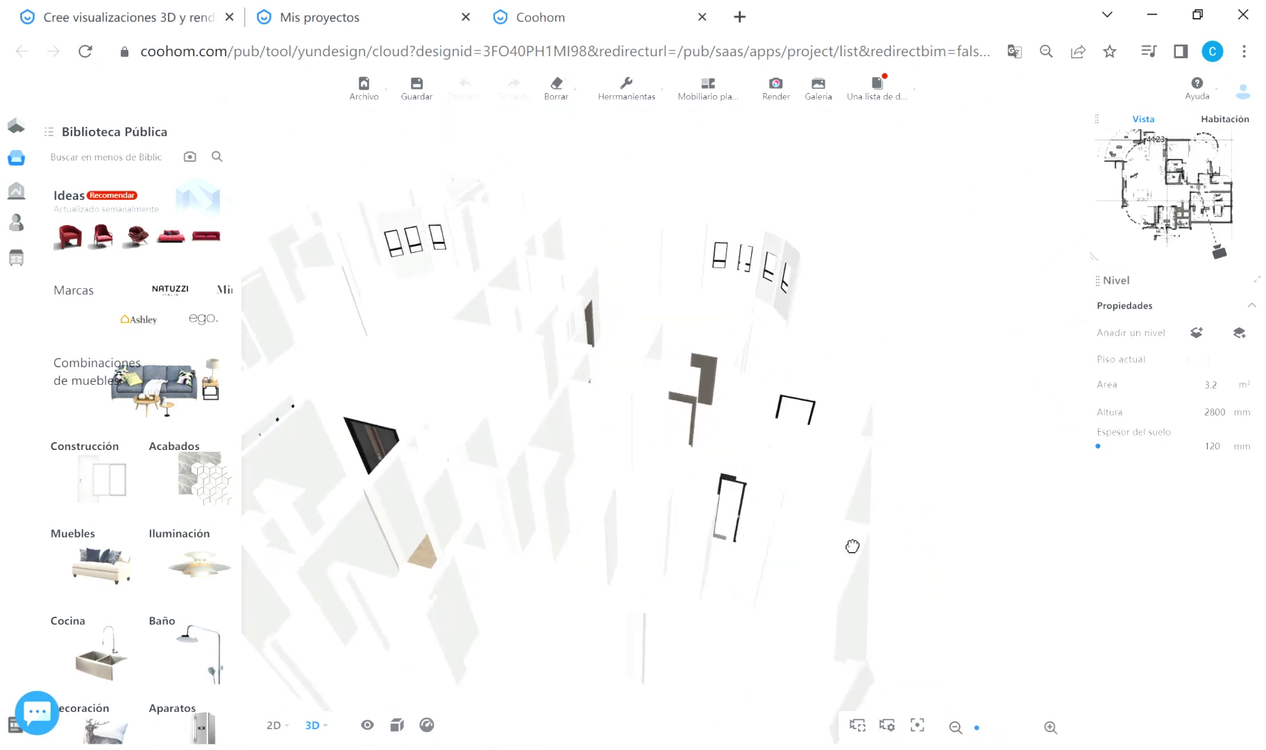
mouse_move(822, 444)
mouse_down()
mouse_move(670, 512)
mouse_move(587, 499)
mouse_move(924, 495)
mouse_move(424, 692)
mouse_up()
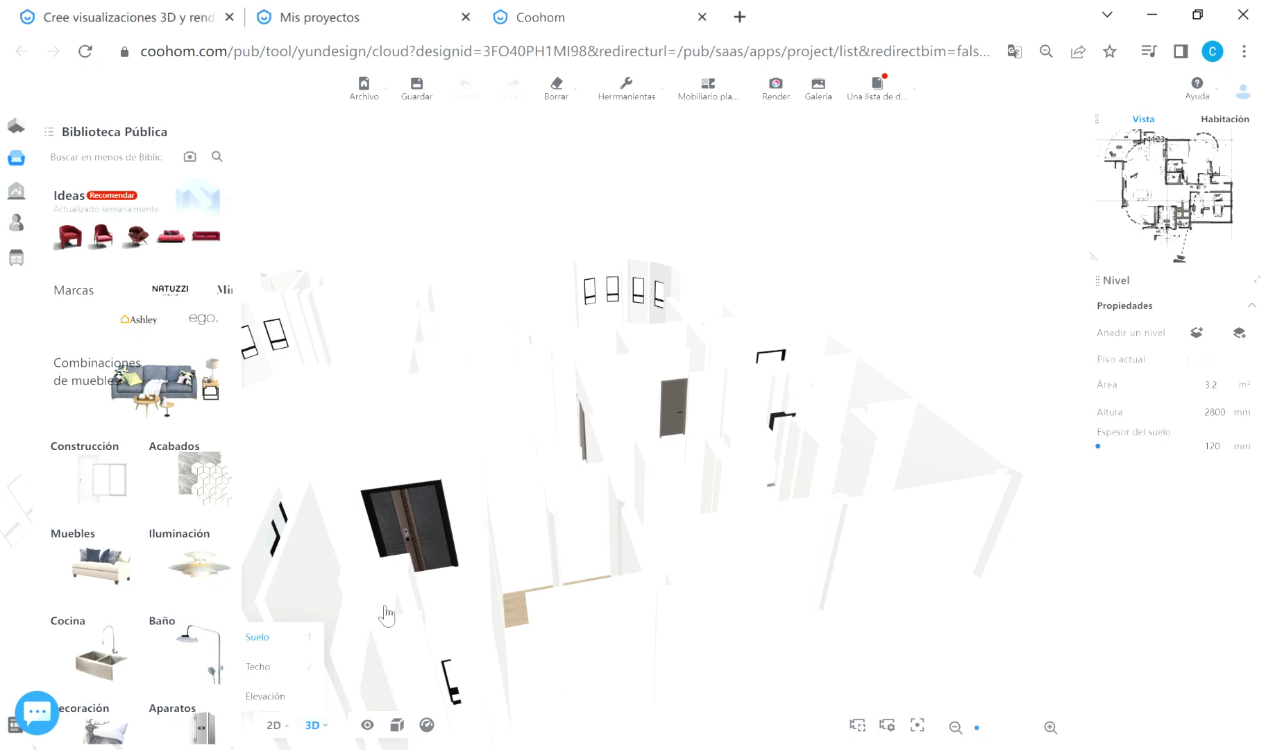
key(1)
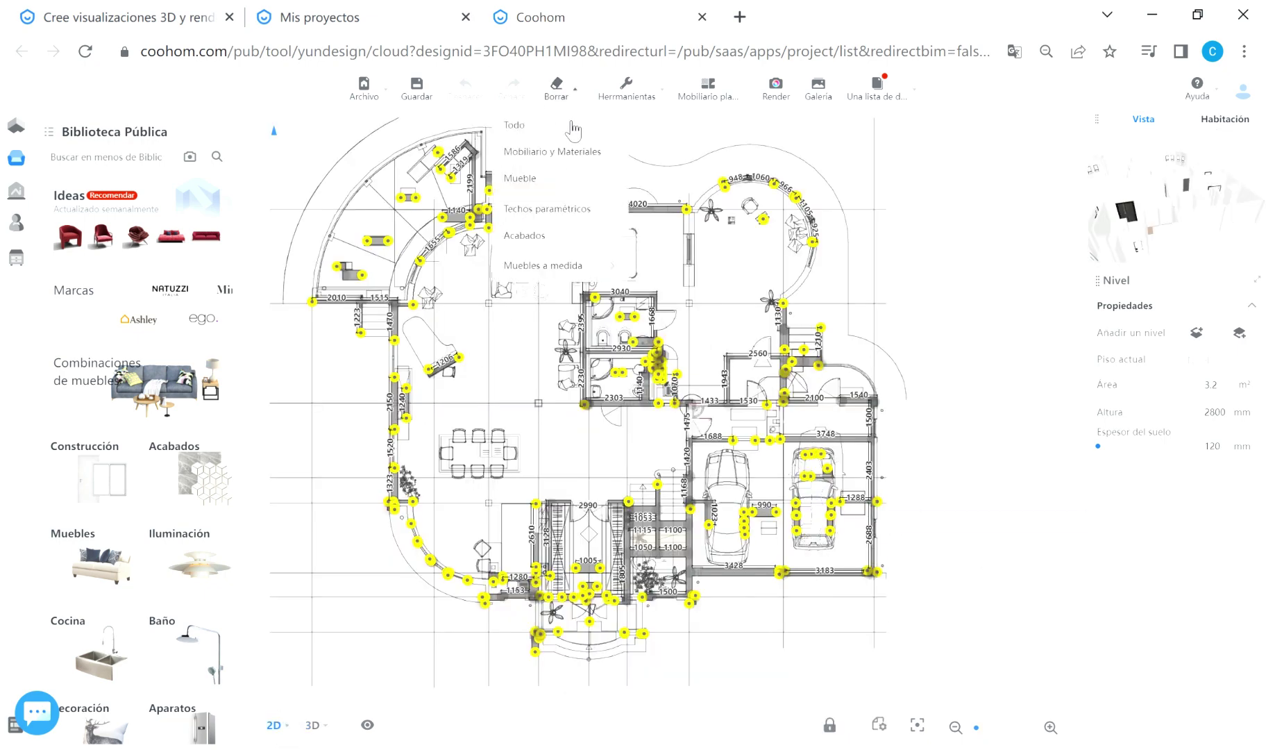
Delete all project content with Borrar > Todo and confirm the deletion
click(573, 125)
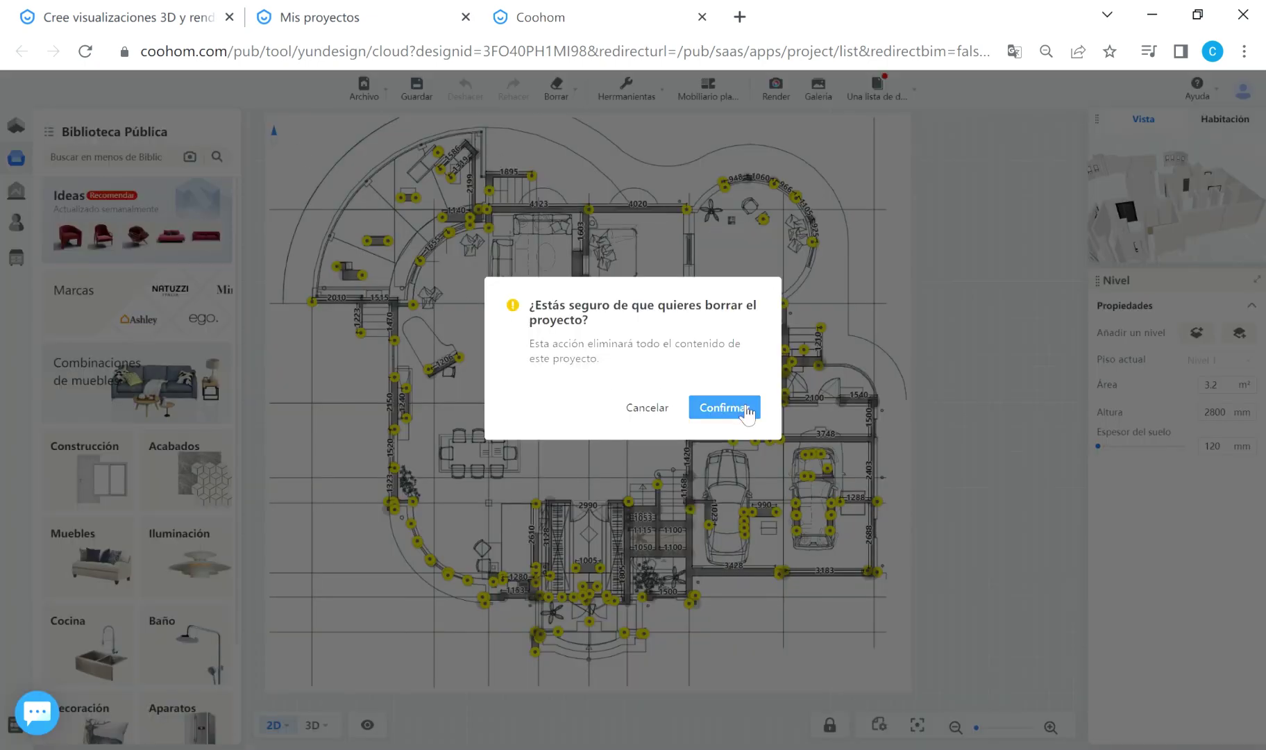
click(747, 413)
click(16, 125)
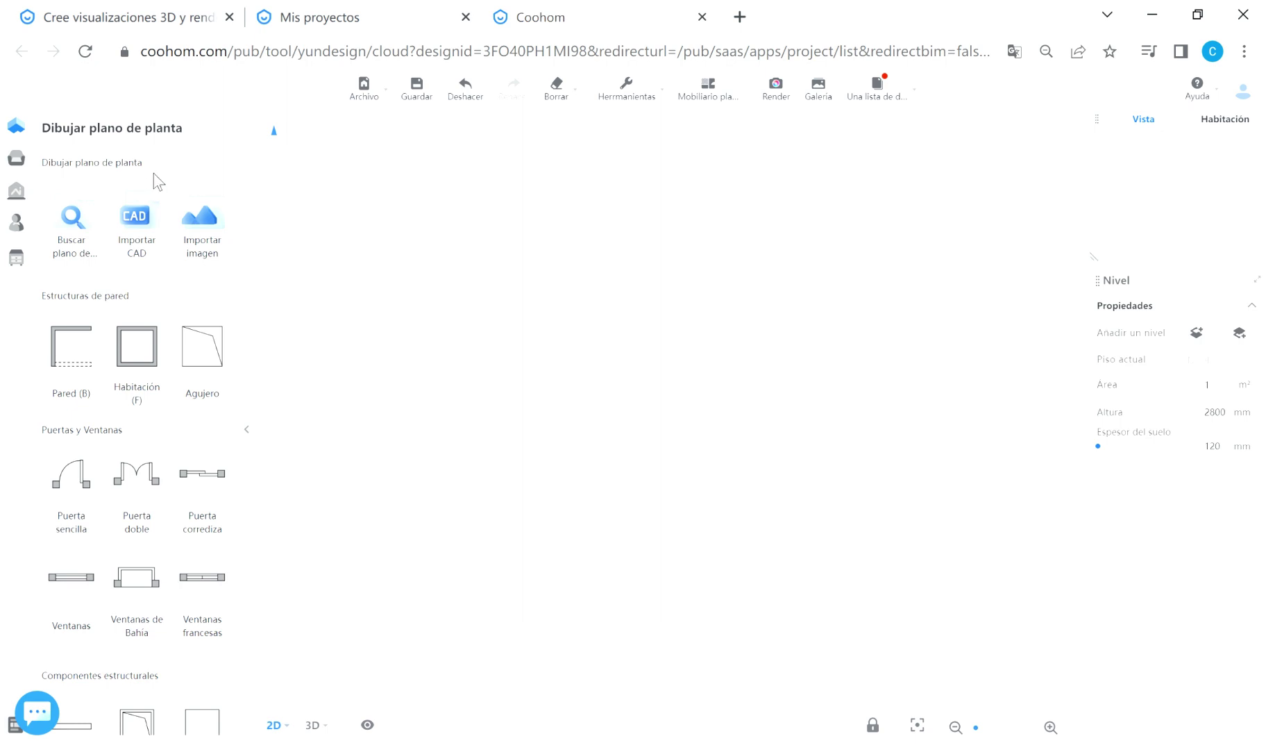
Import the PORTADA floor plan image with Importar imagen
click(209, 226)
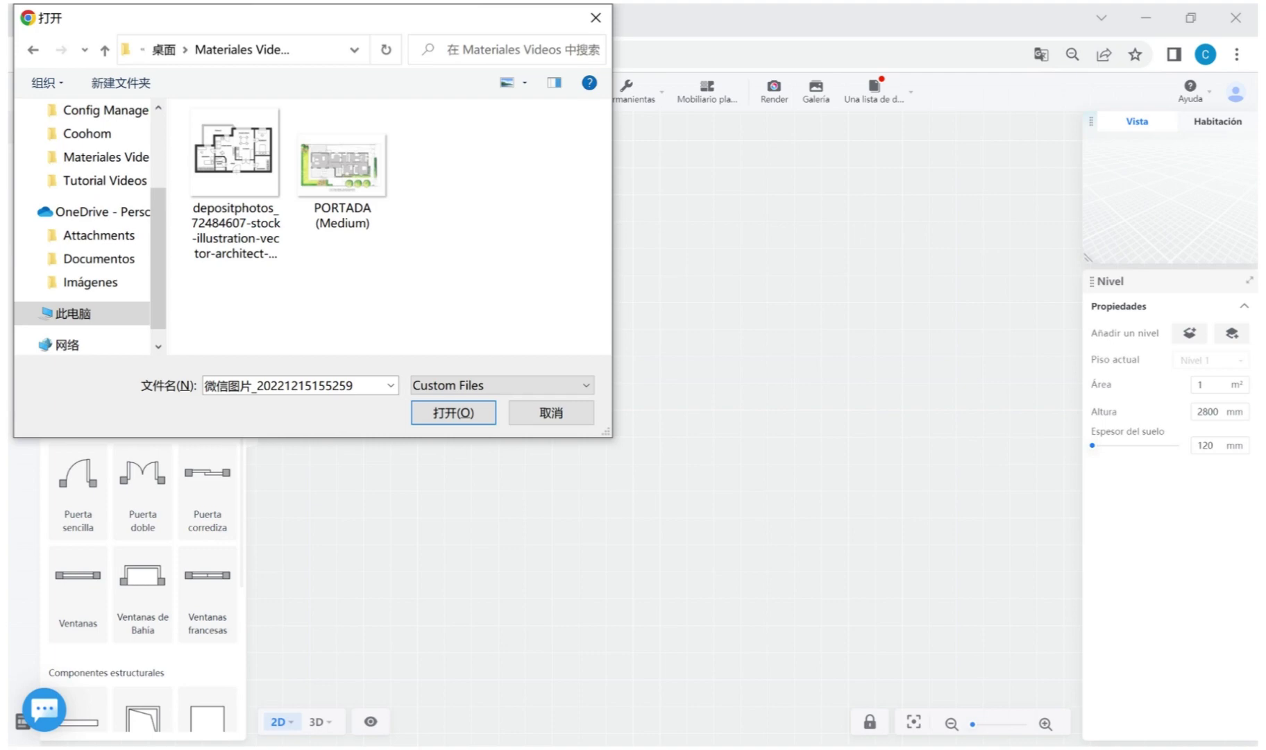
click(563, 415)
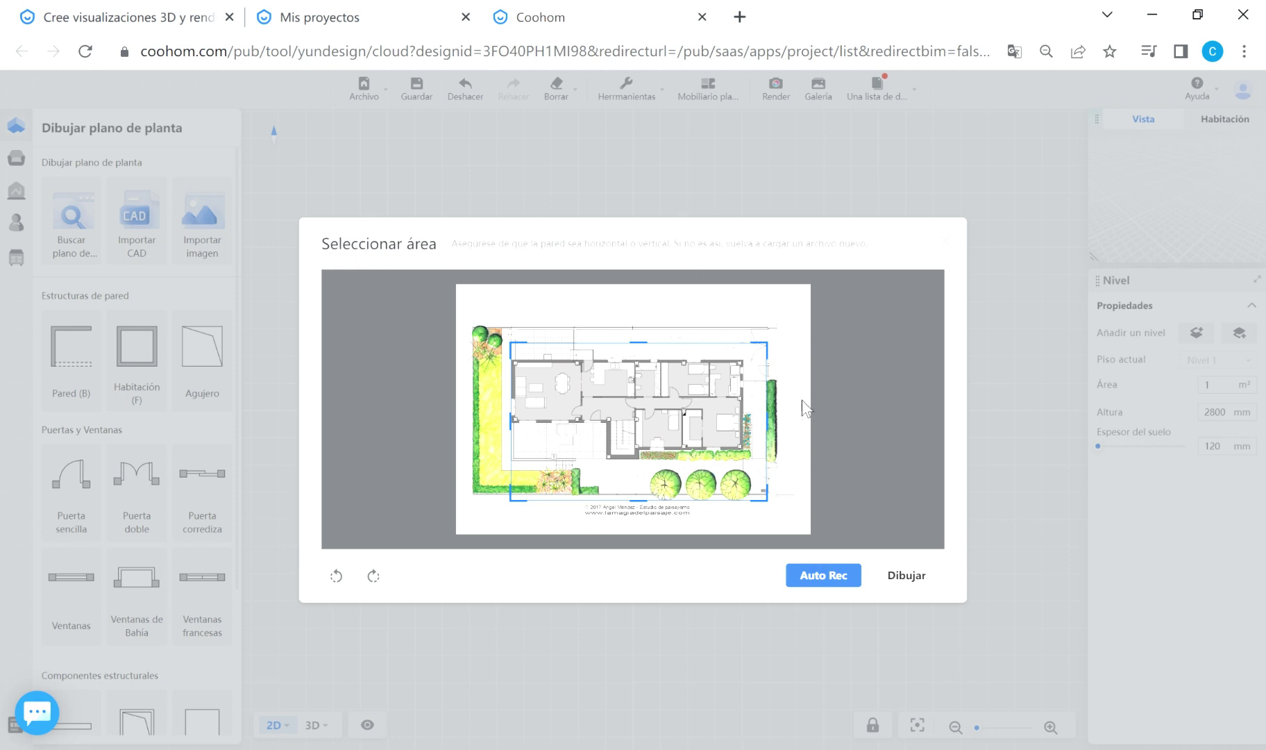
Accept the house area and scale the image with a 5000 mm reference on the left room's top wall
click(831, 582)
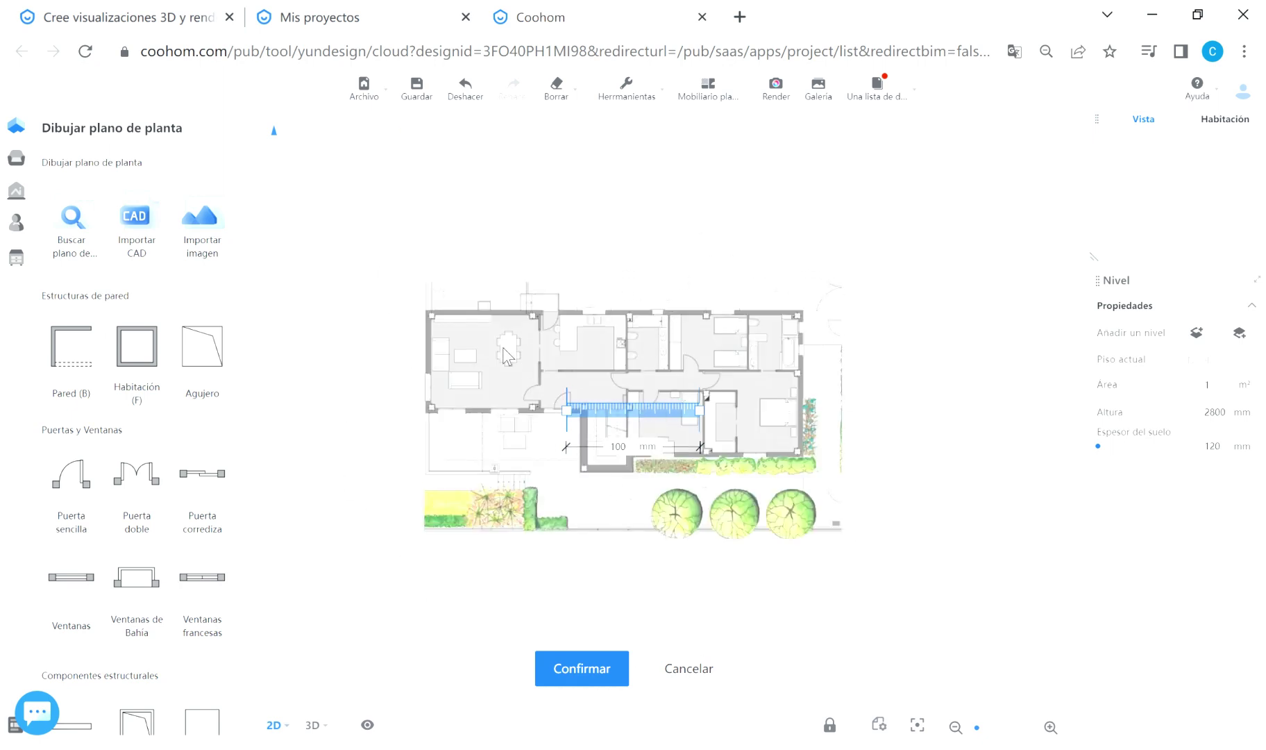
mouse_move(639, 417)
mouse_down()
mouse_move(500, 321)
mouse_move(550, 328)
mouse_up()
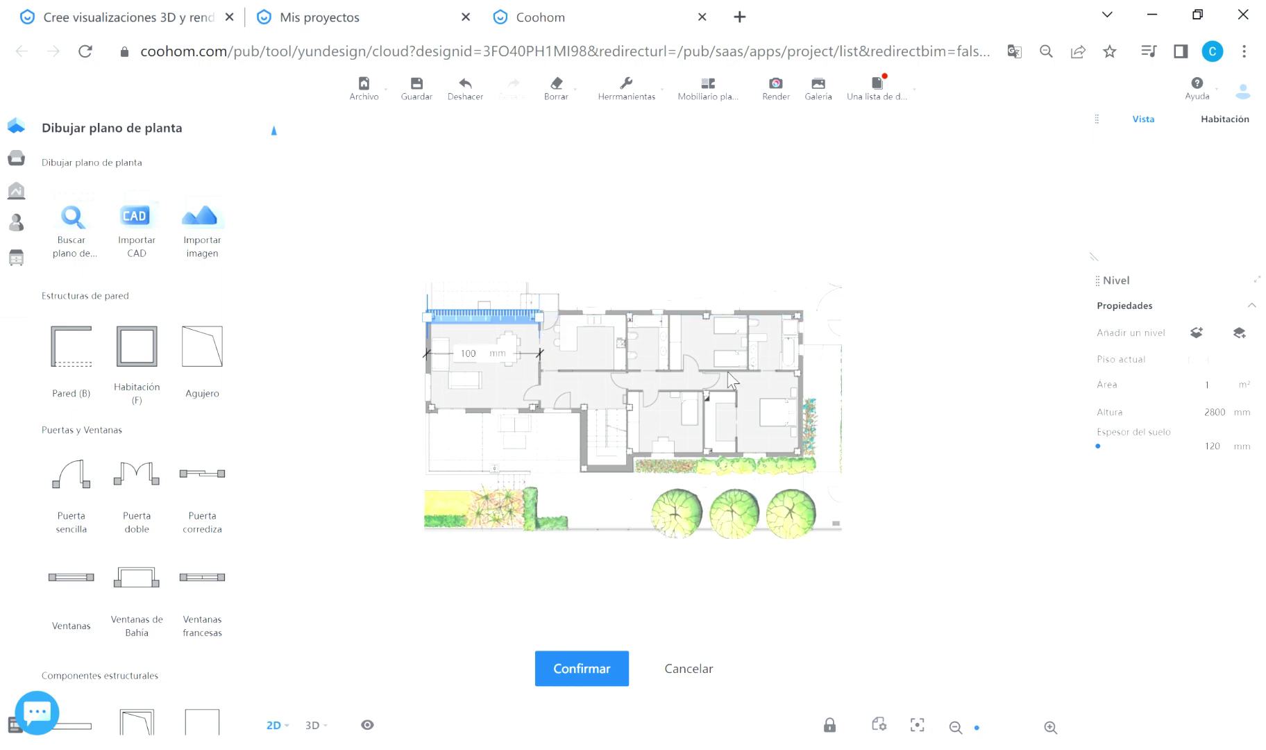
click(485, 358)
click(587, 677)
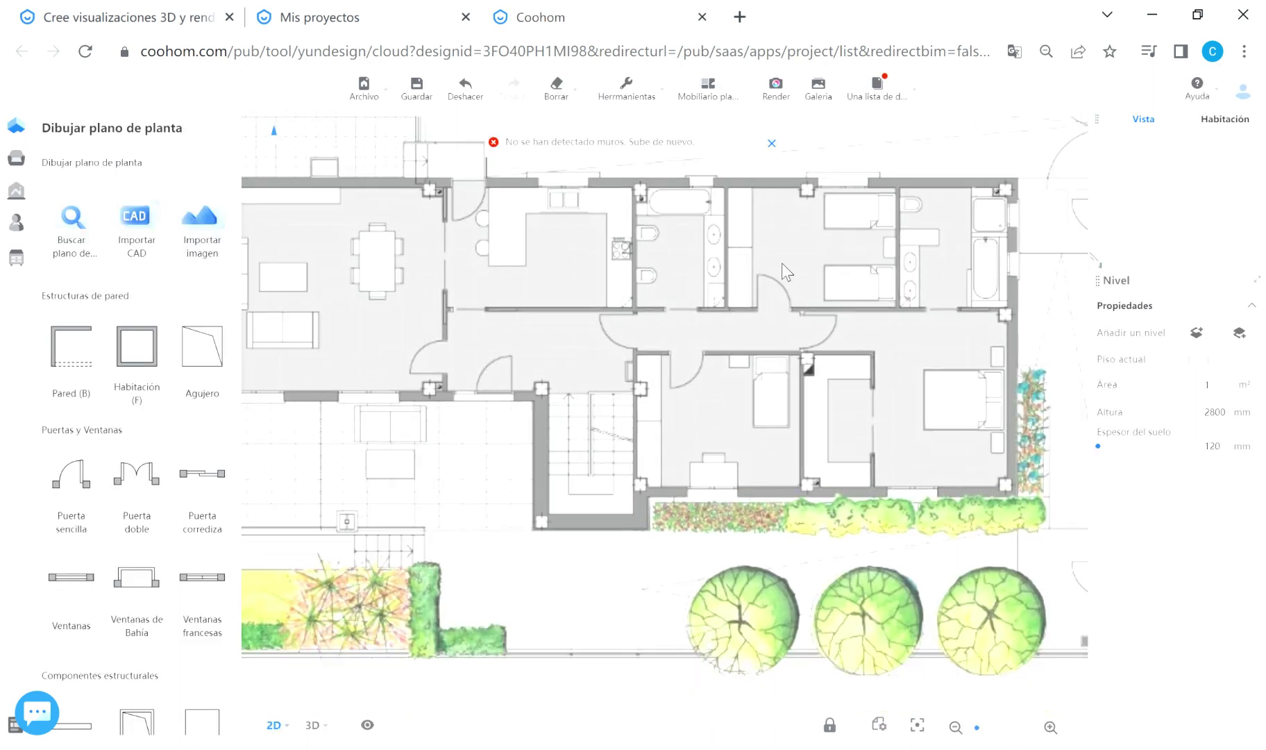
scroll(781, 263, down, 2)
scroll(781, 263, down, 1)
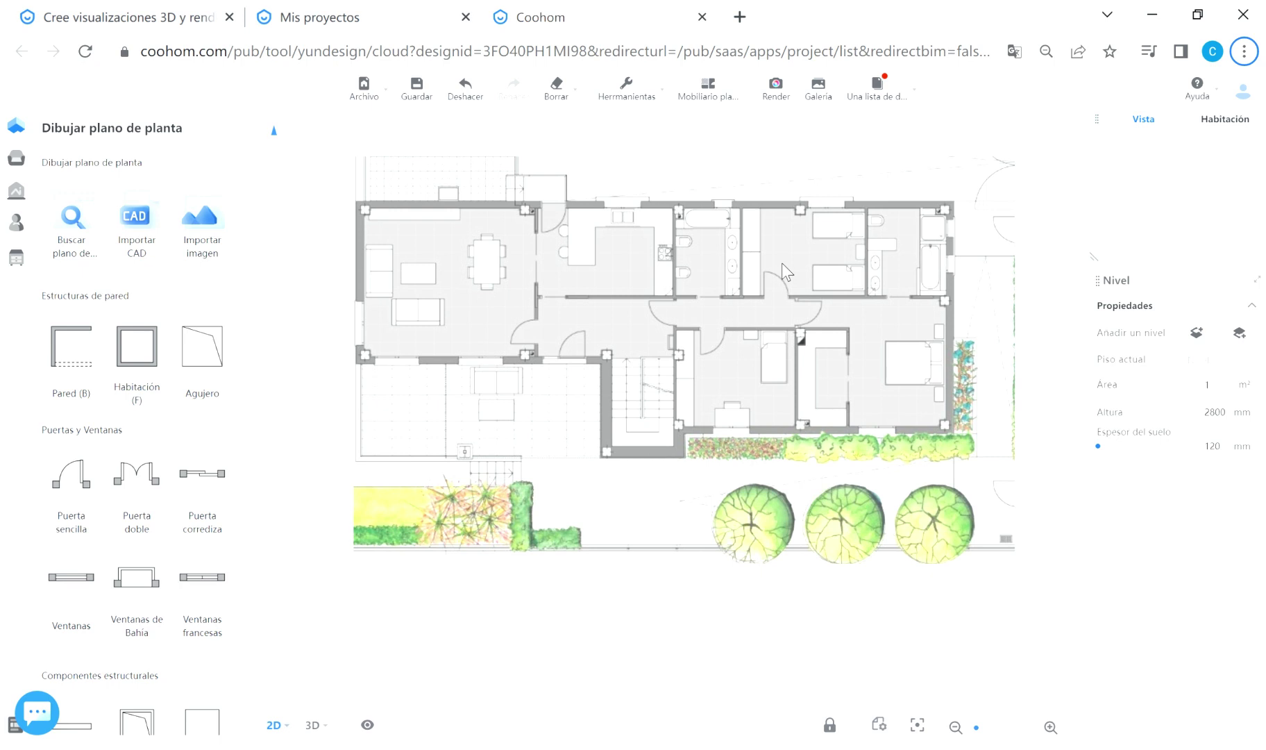
Trace the house's closed outer wall outline over the plan image with the Pared tool
drag(914, 256, 883, 297)
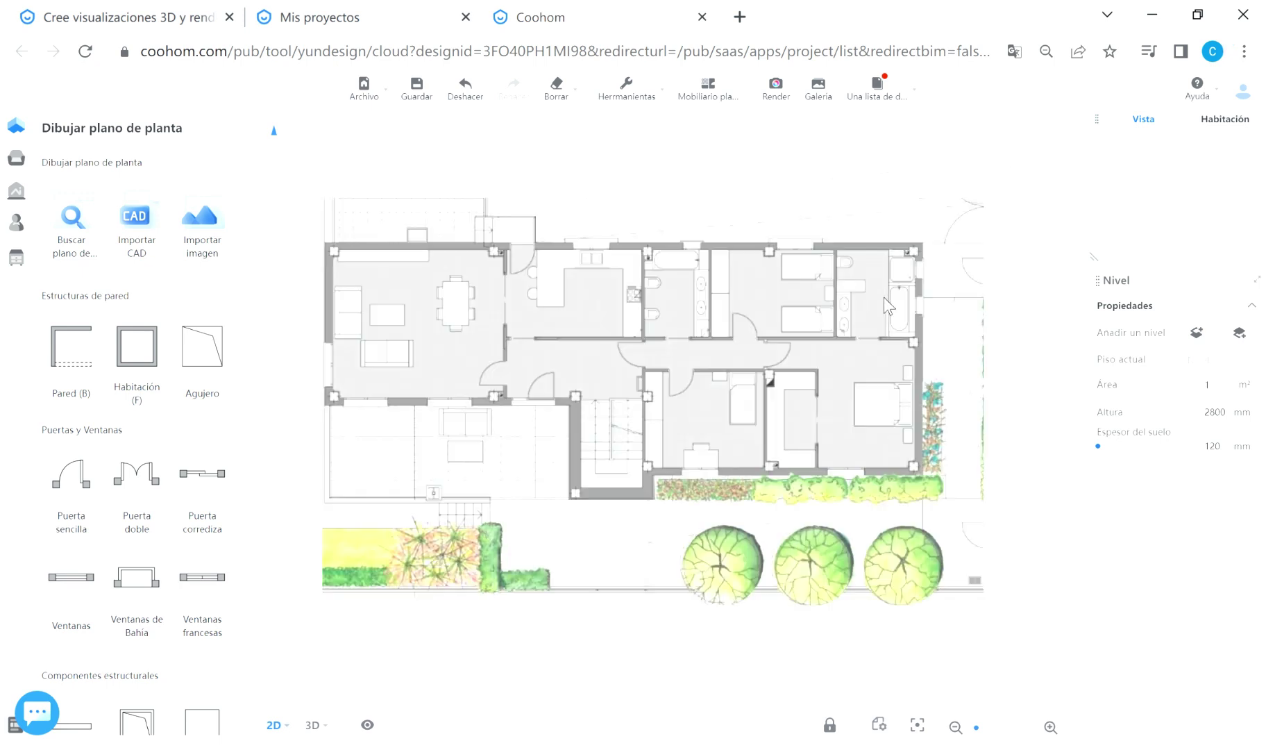
click(76, 367)
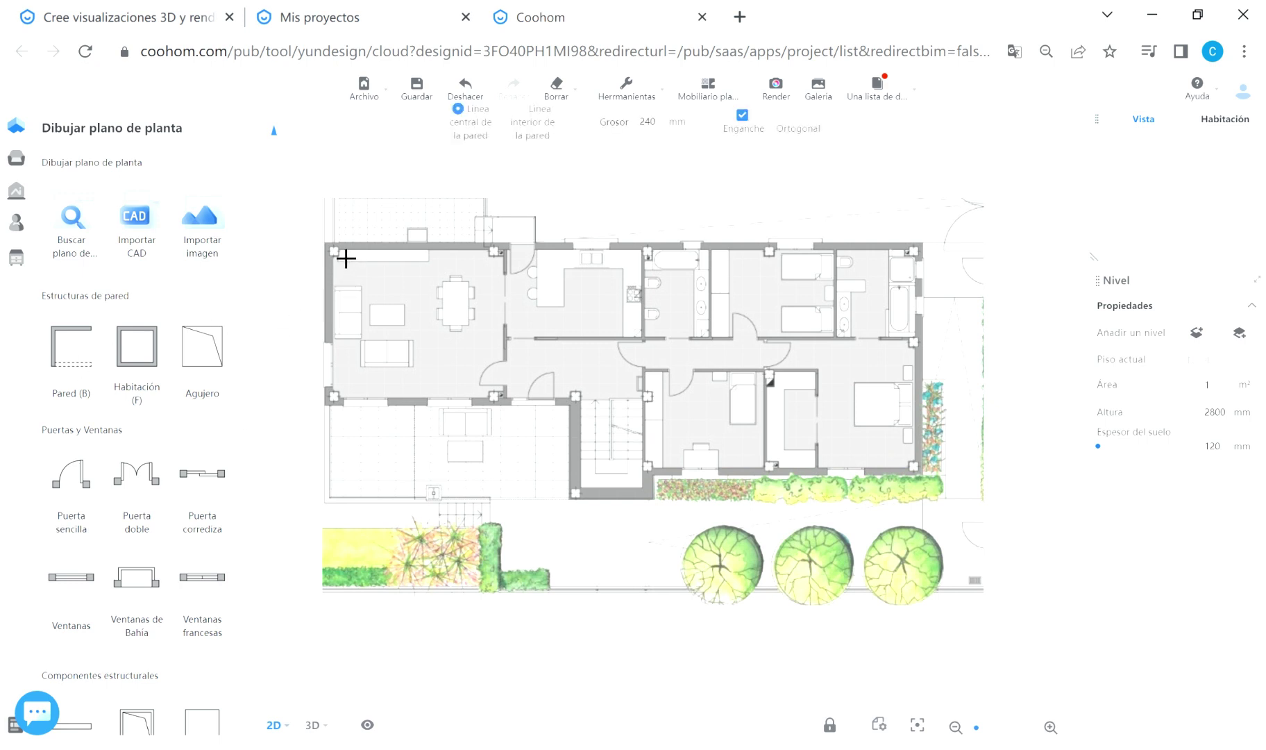
click(331, 244)
click(331, 404)
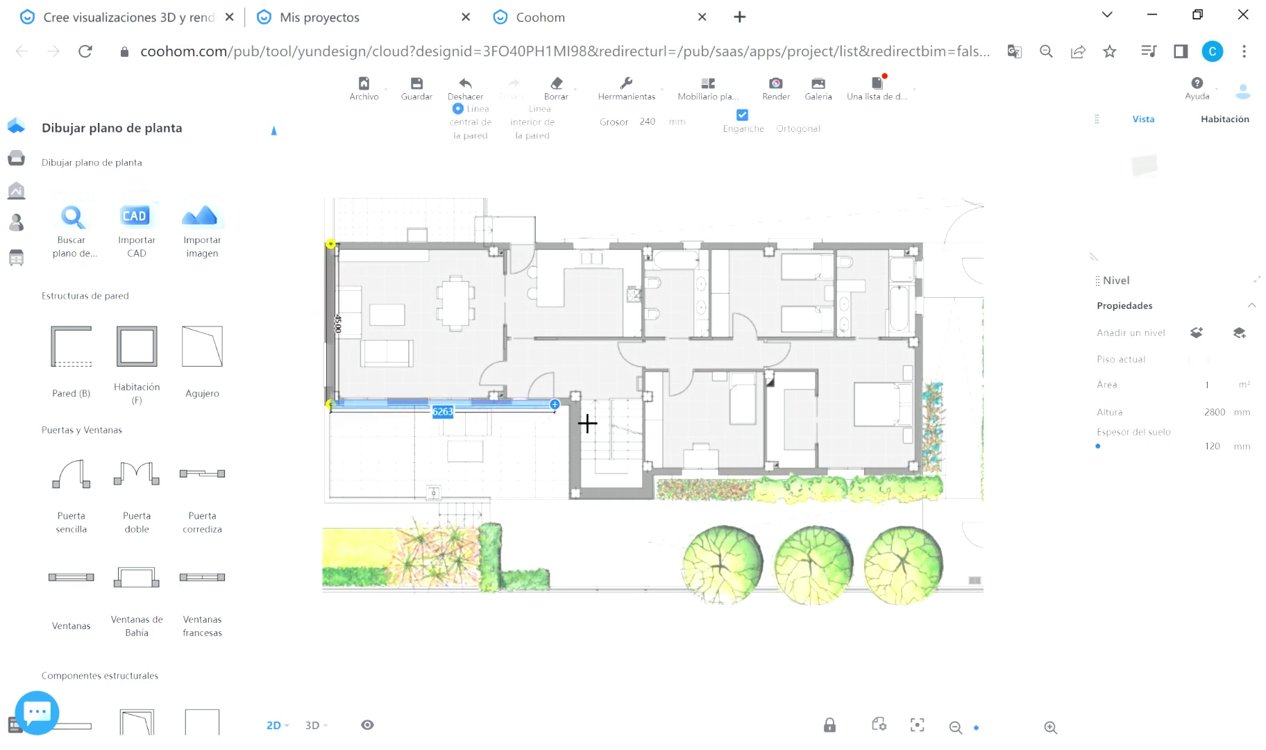
click(576, 401)
click(576, 494)
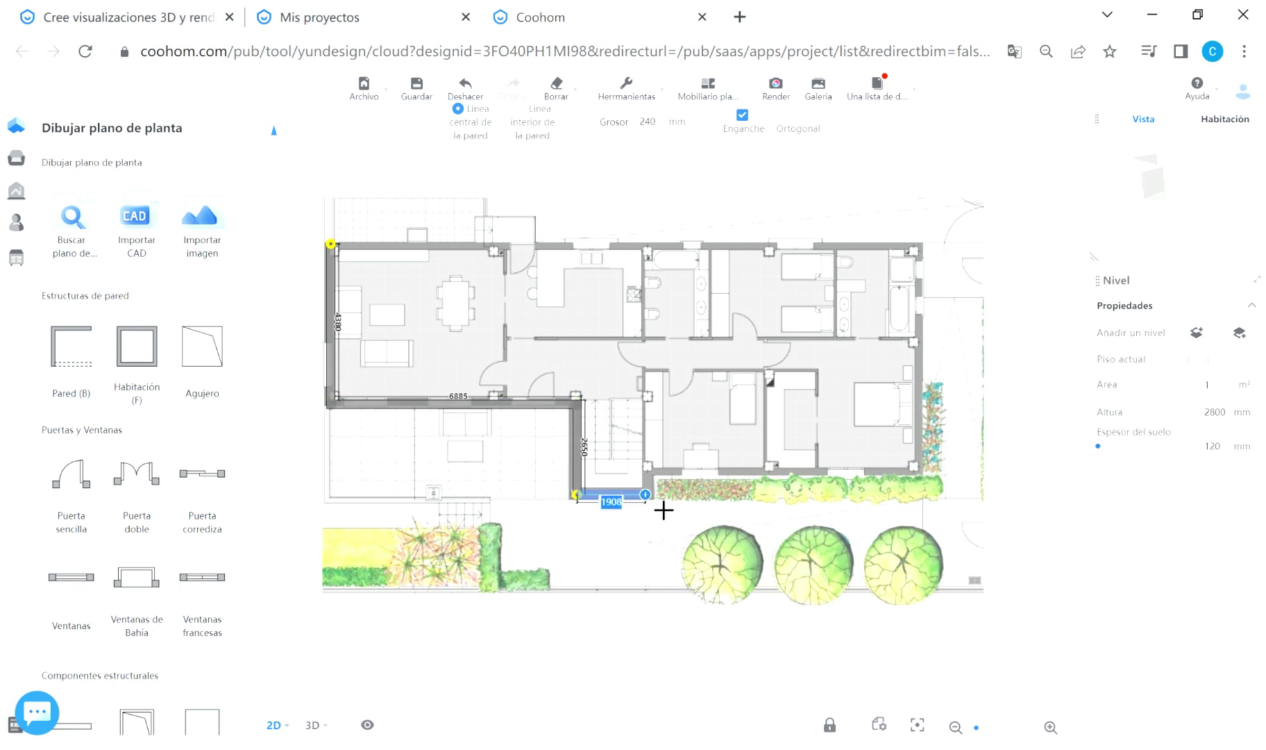
click(656, 491)
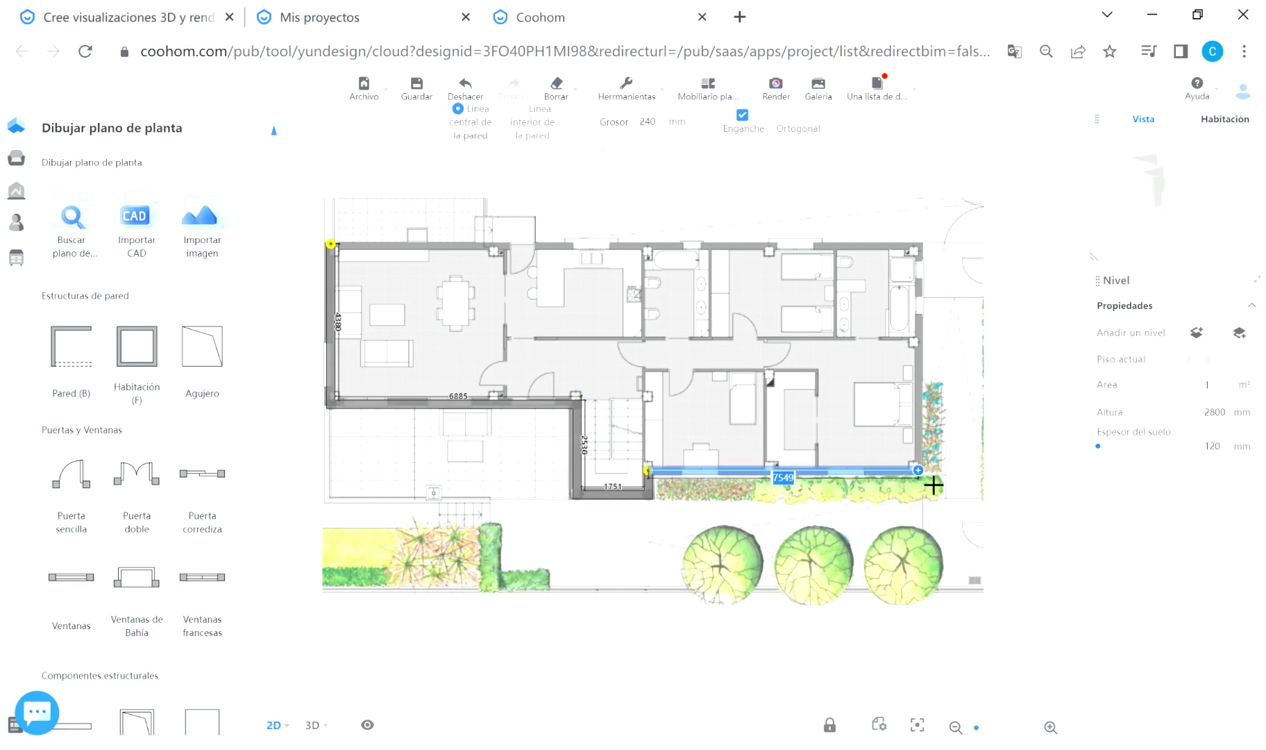
click(930, 477)
click(922, 250)
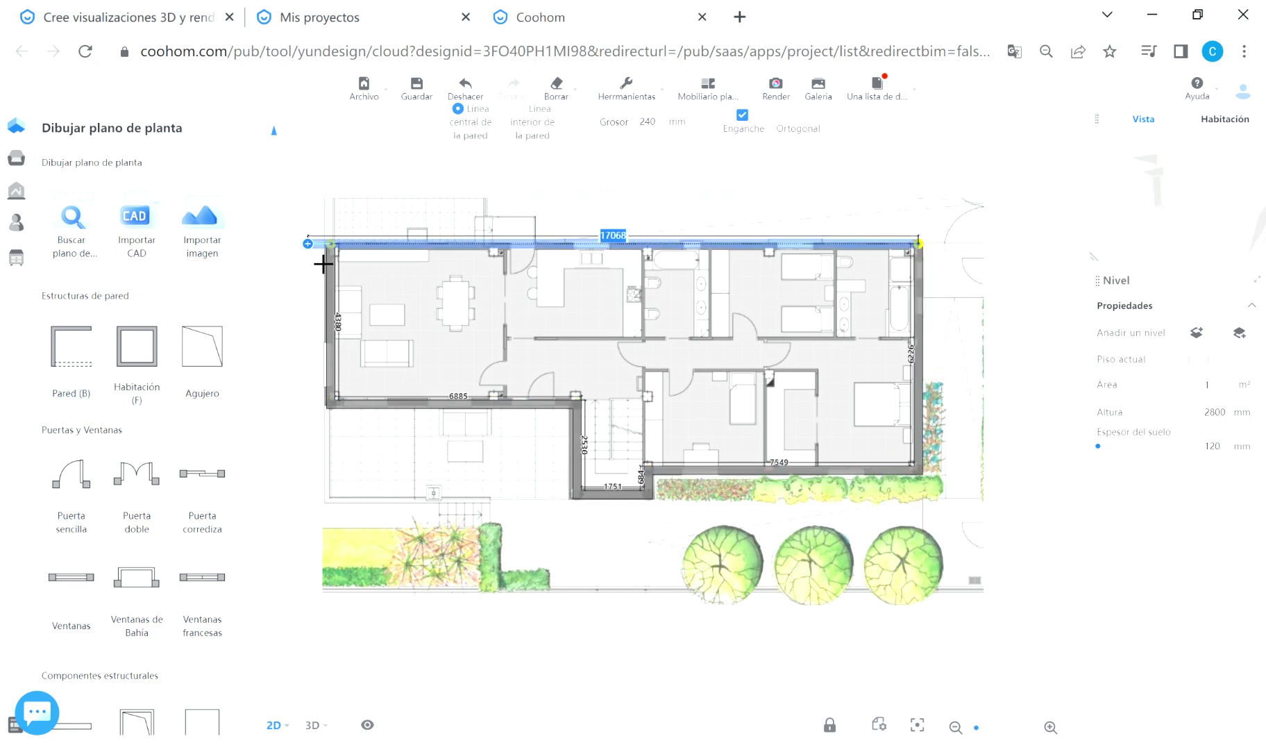
click(349, 262)
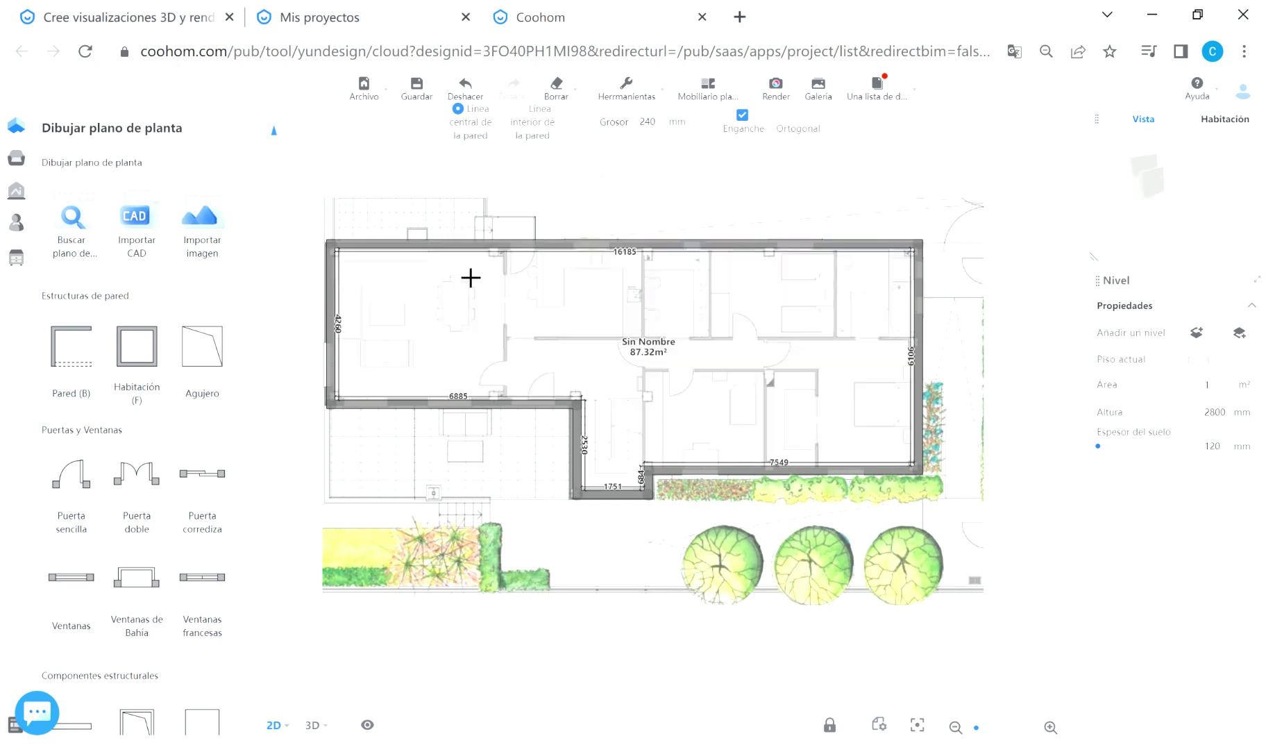
Draw interior walls splitting off the living room and dividing the 45.13 m² and 20.04 m² rooms
click(515, 259)
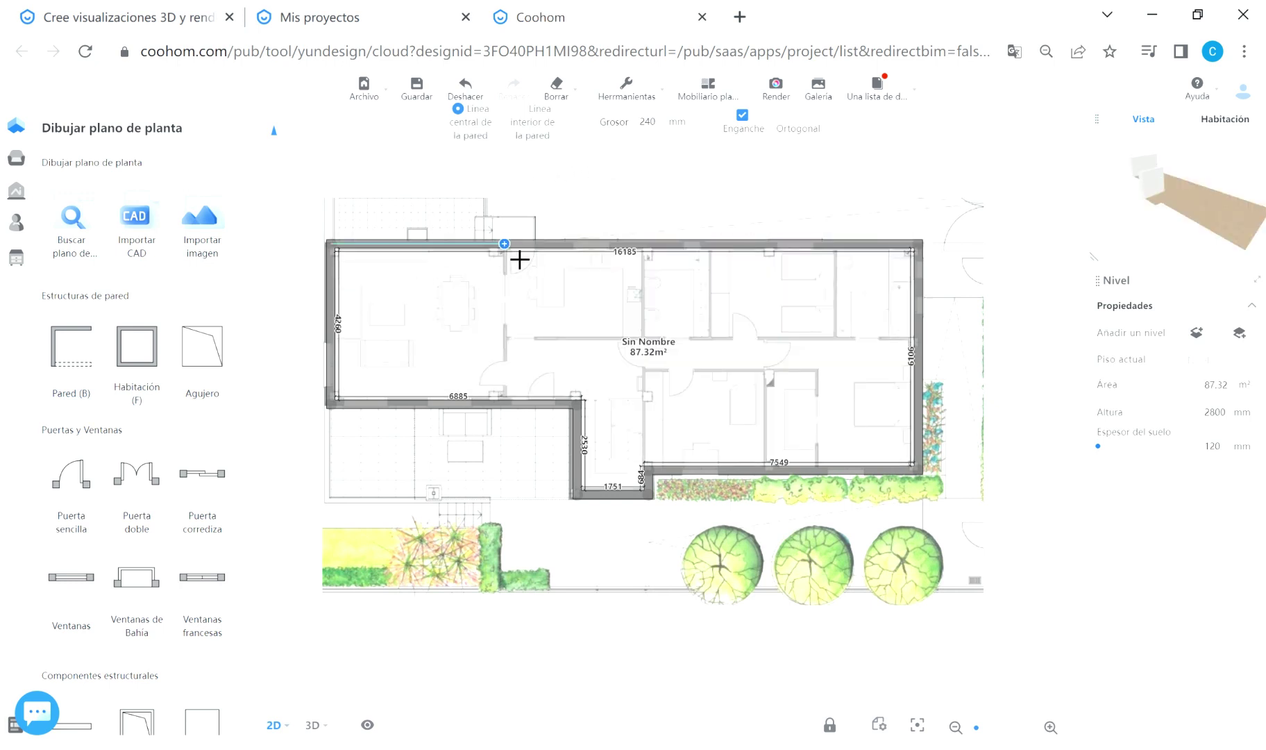
click(520, 402)
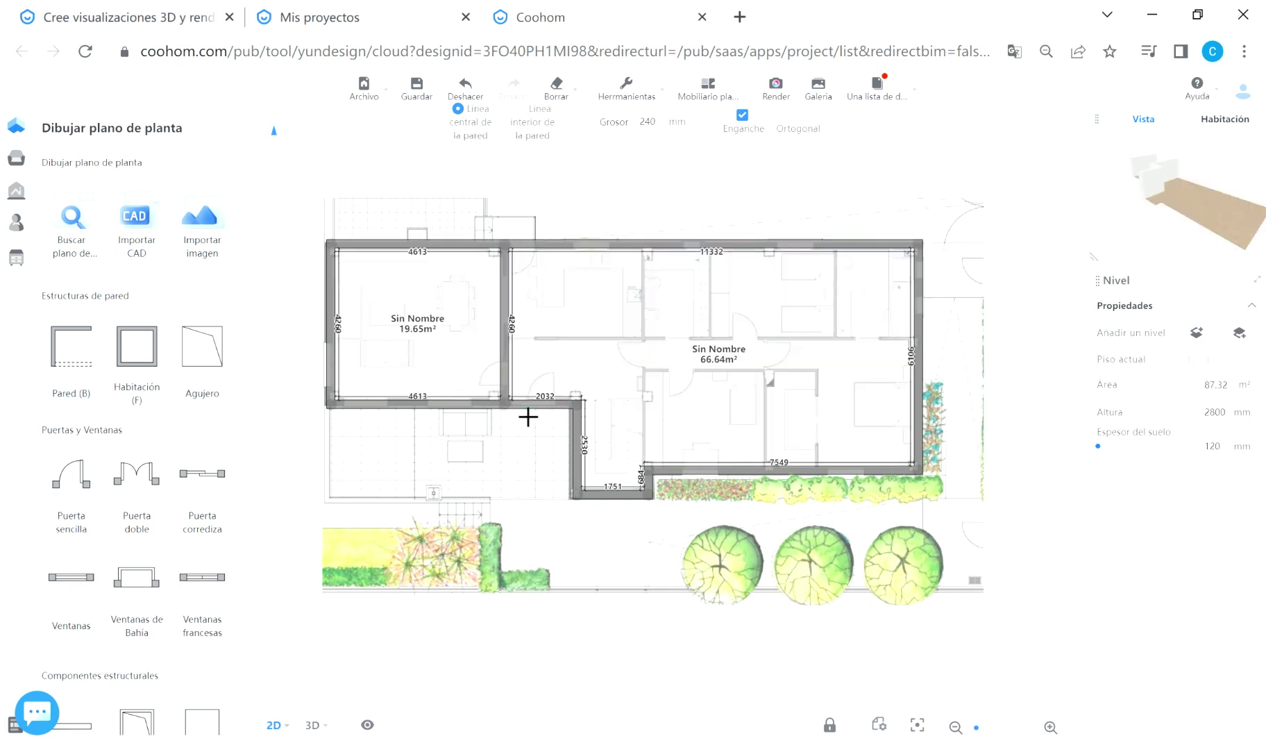
click(660, 265)
click(658, 469)
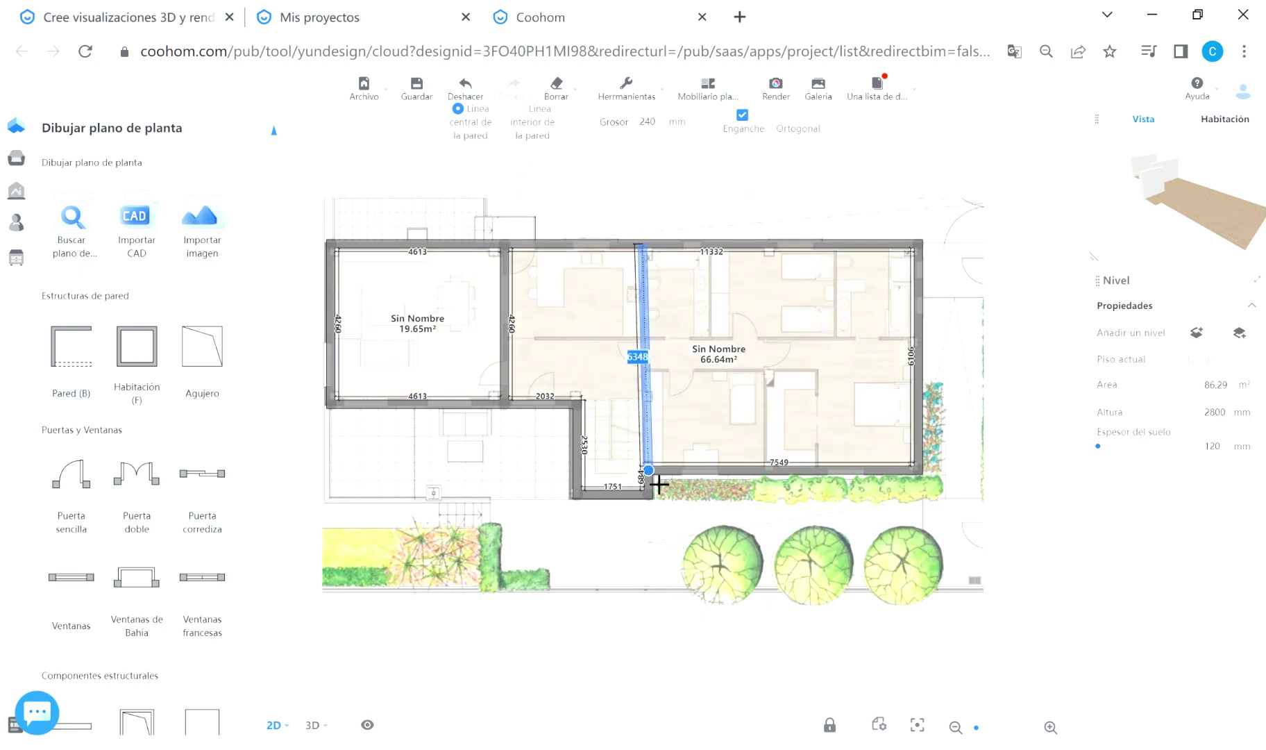
click(663, 352)
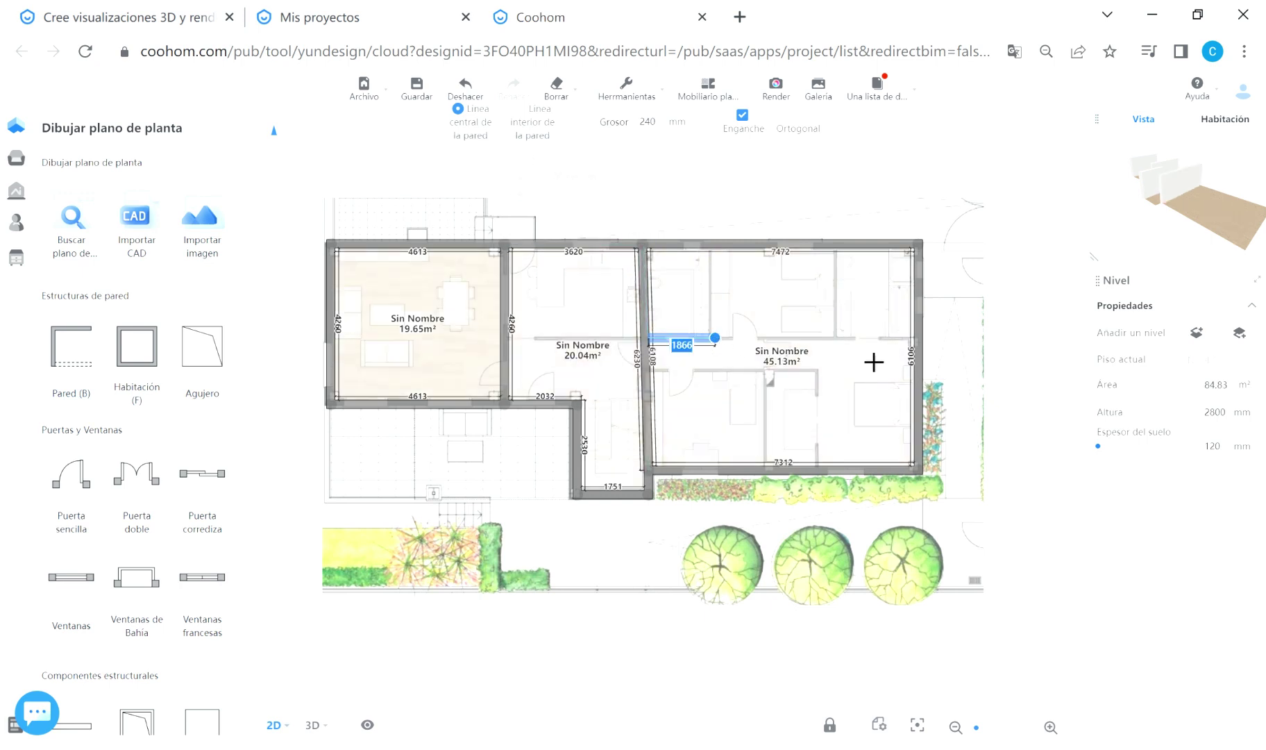
click(934, 356)
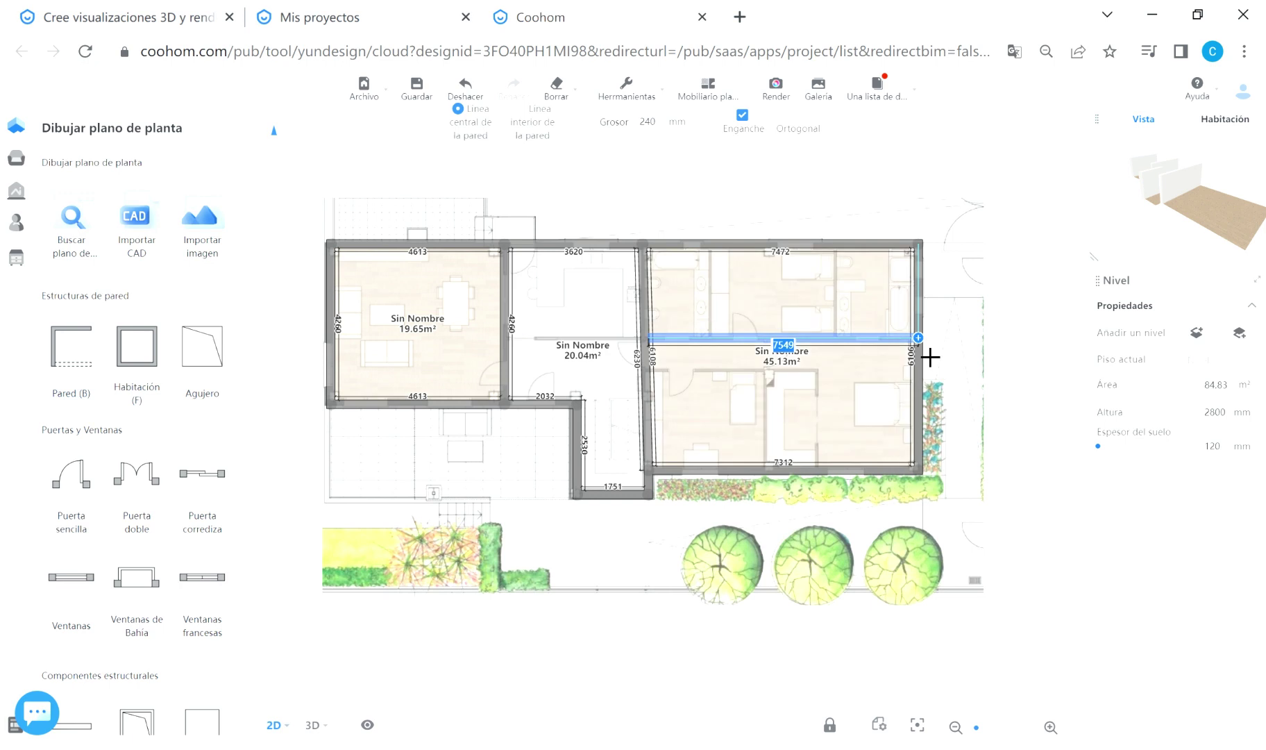
click(645, 338)
click(526, 354)
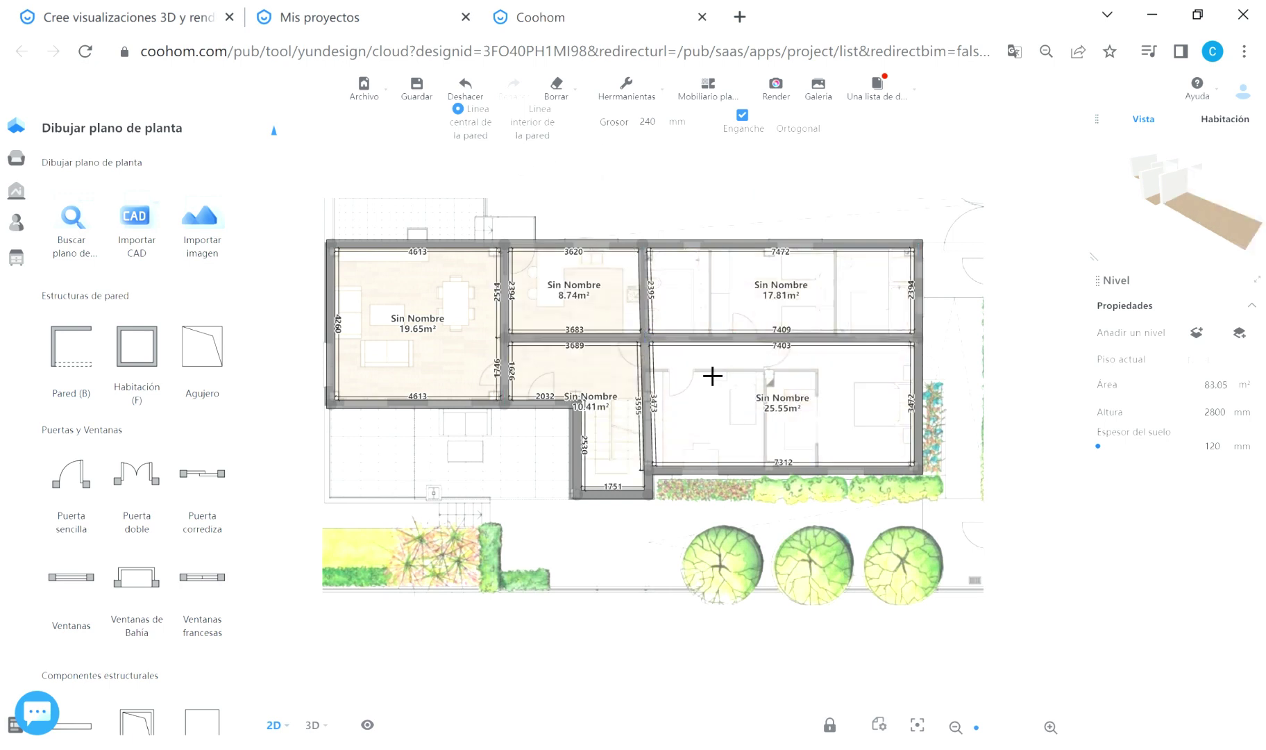
Add walls enclosing the small 7.8 m², 4.01 m² and 4.69 m² rooms
click(767, 373)
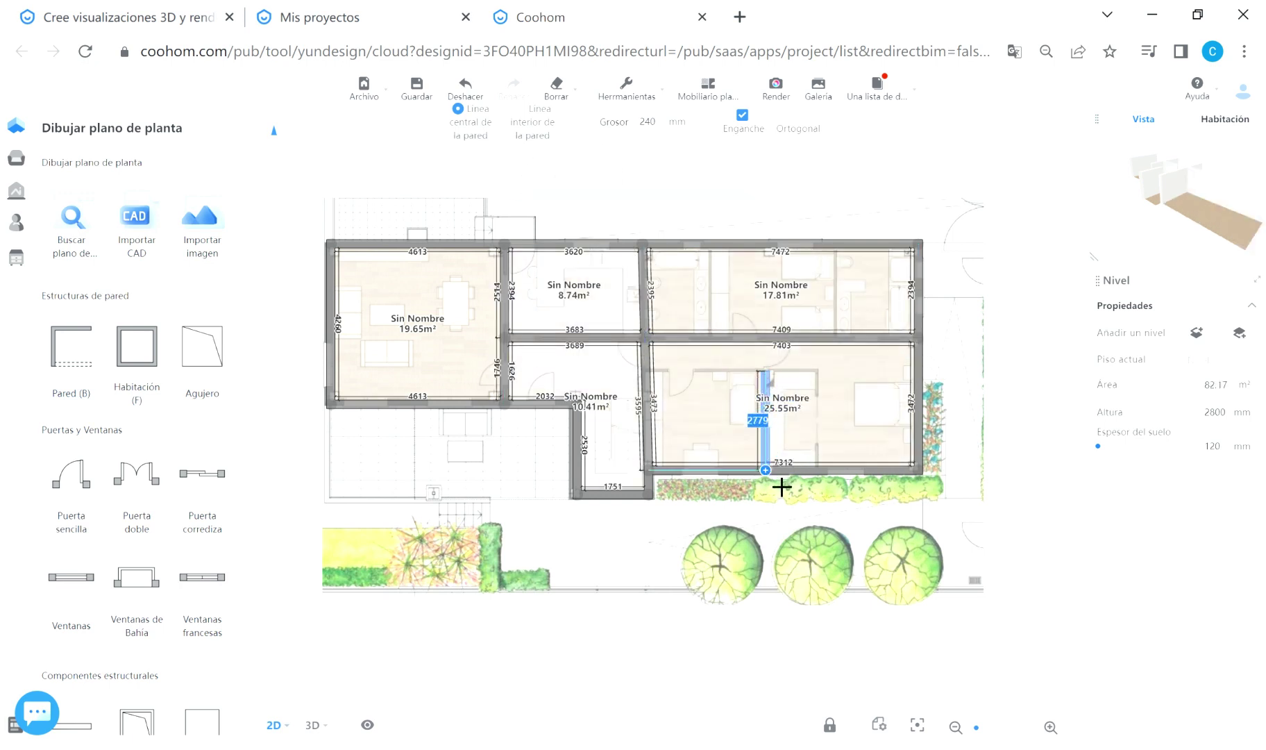
click(774, 472)
click(660, 382)
click(772, 379)
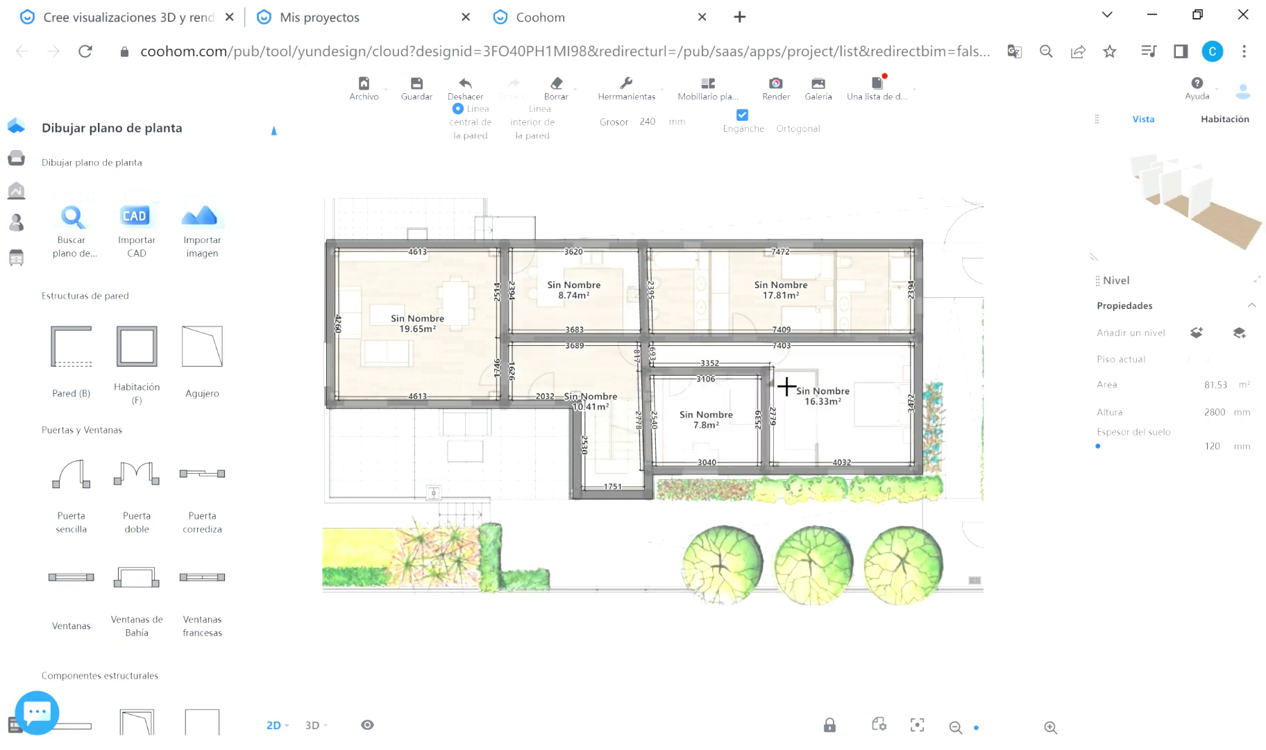
click(821, 372)
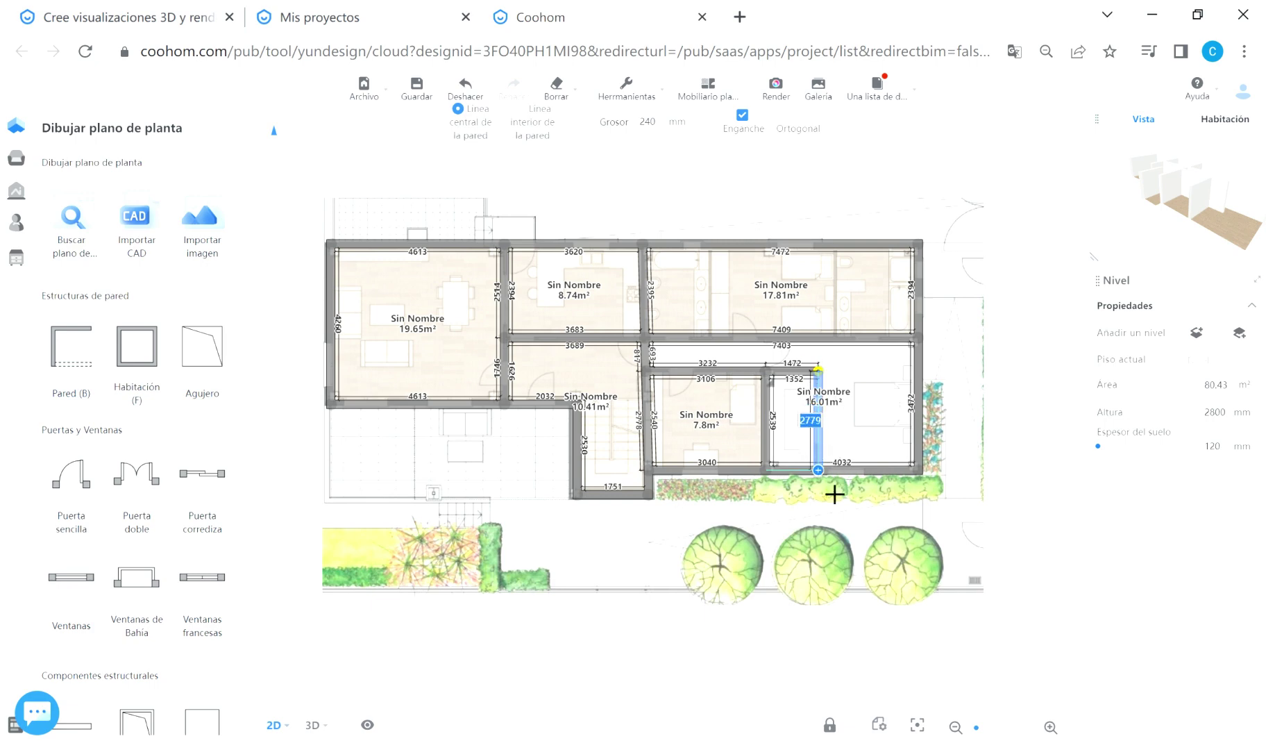
click(836, 494)
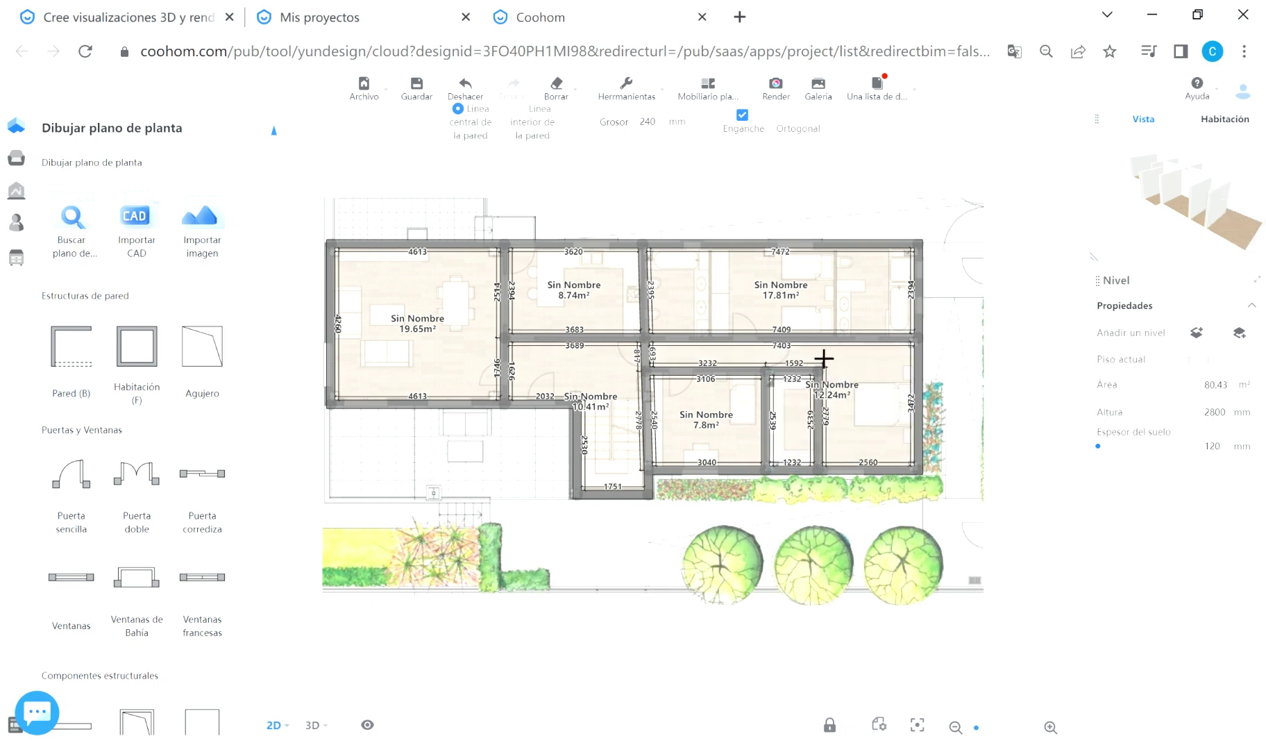
click(721, 255)
click(722, 347)
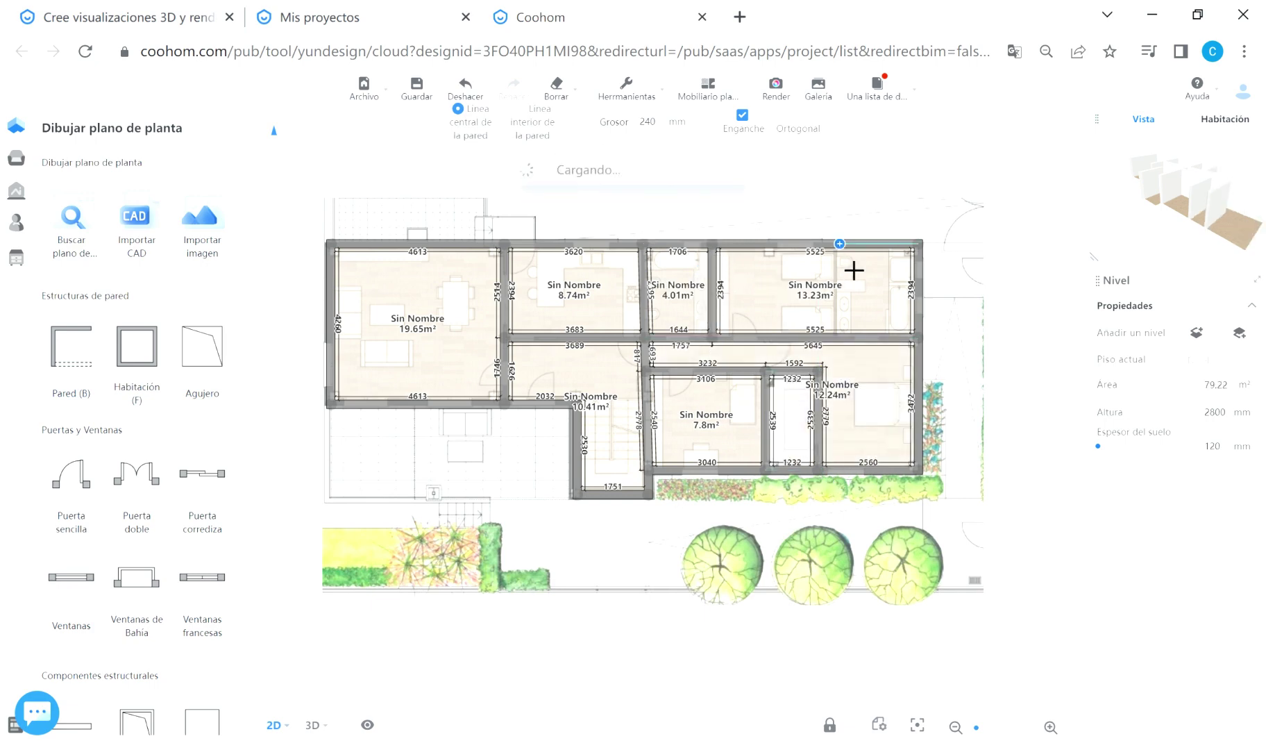
click(839, 245)
click(852, 351)
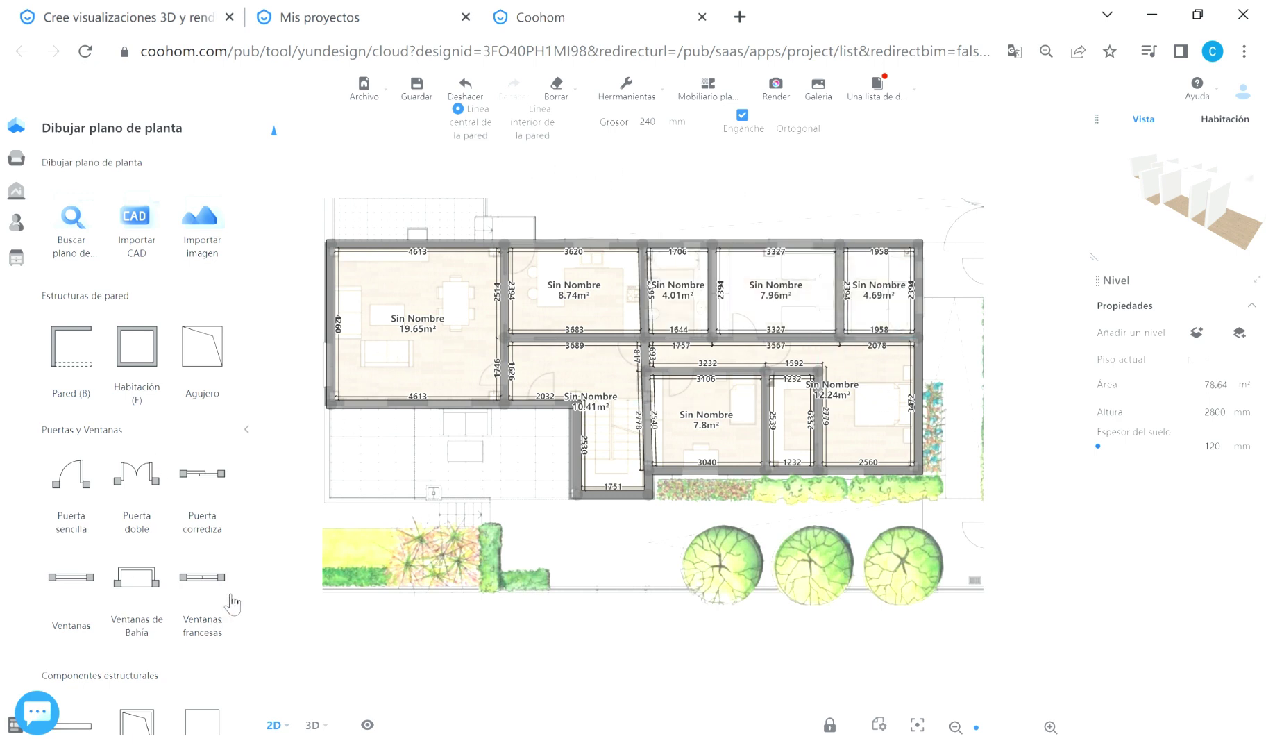
Place 800 mm single doors on the interior walls connecting the rooms
key(Escape)
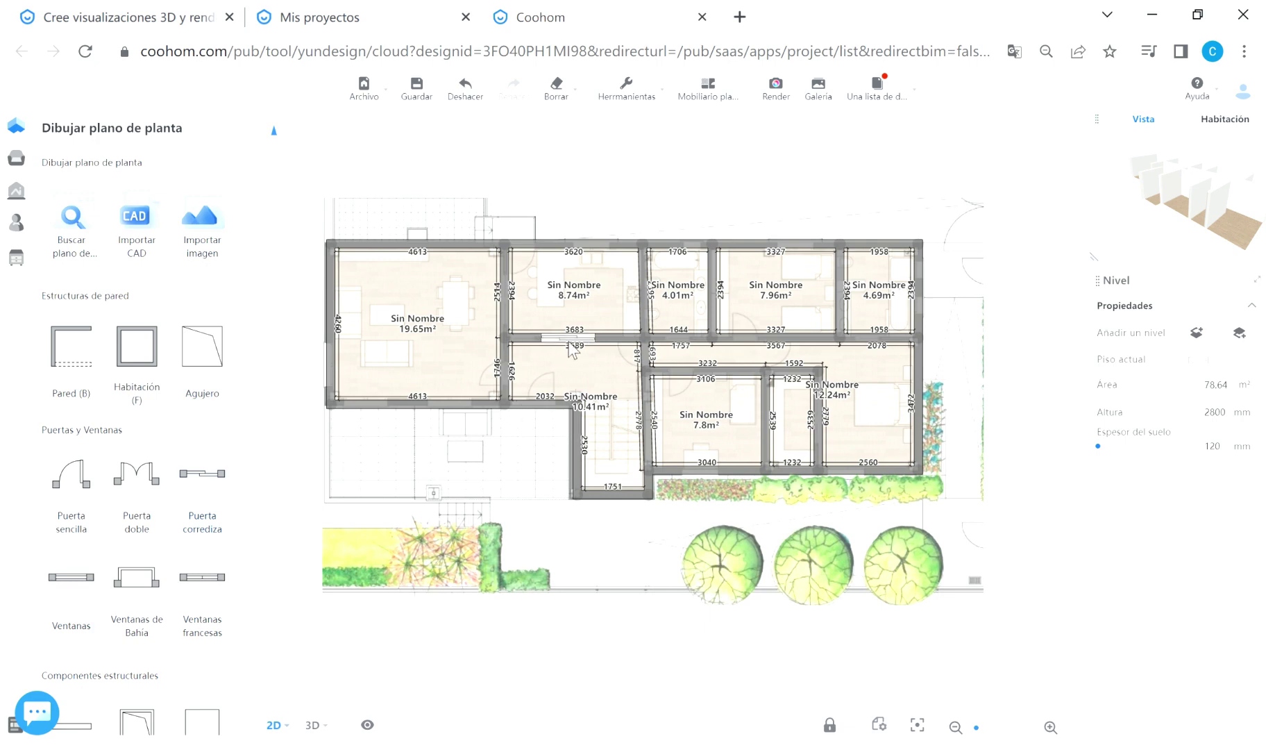
click(570, 342)
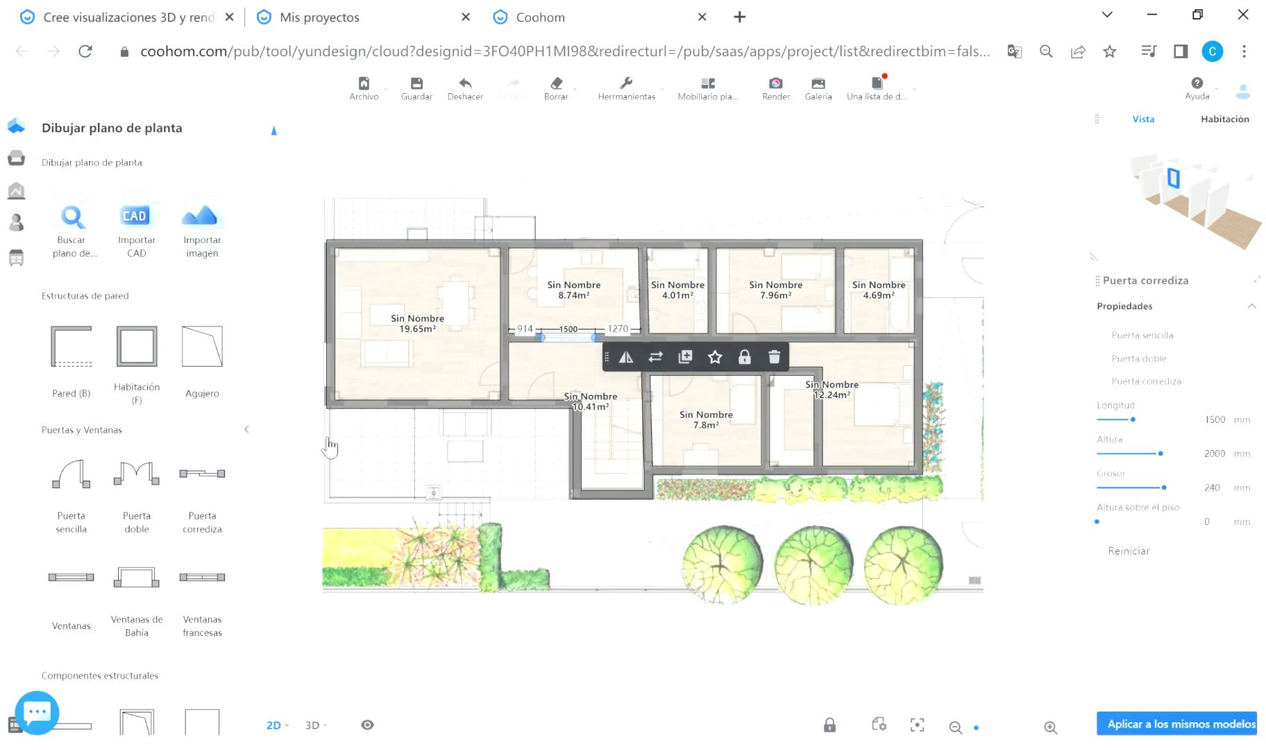
click(685, 357)
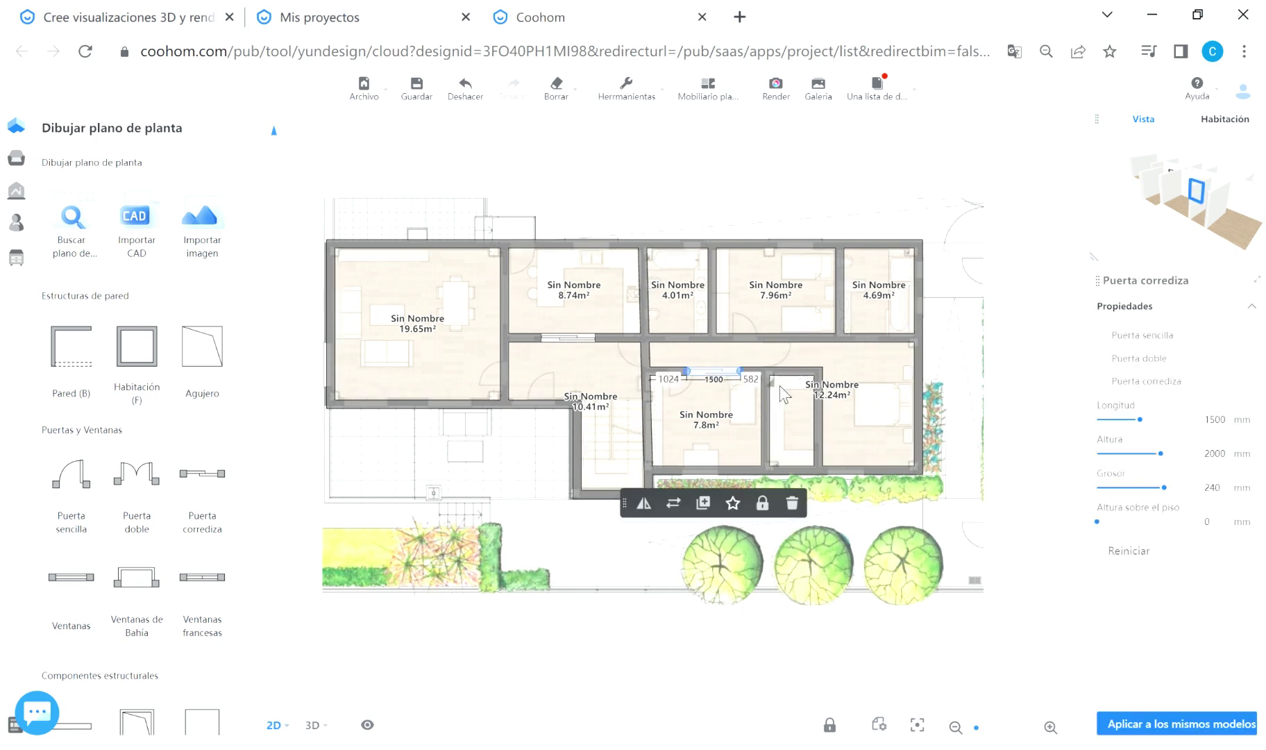
click(715, 510)
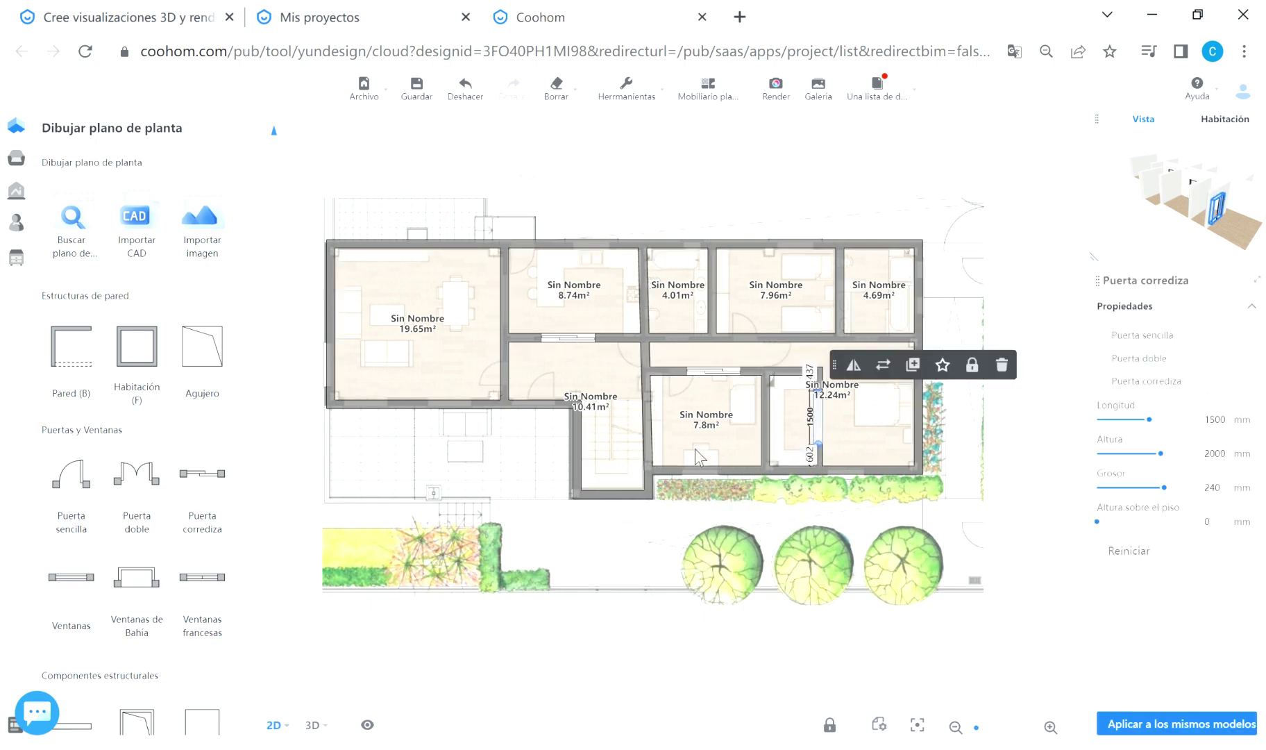
click(80, 517)
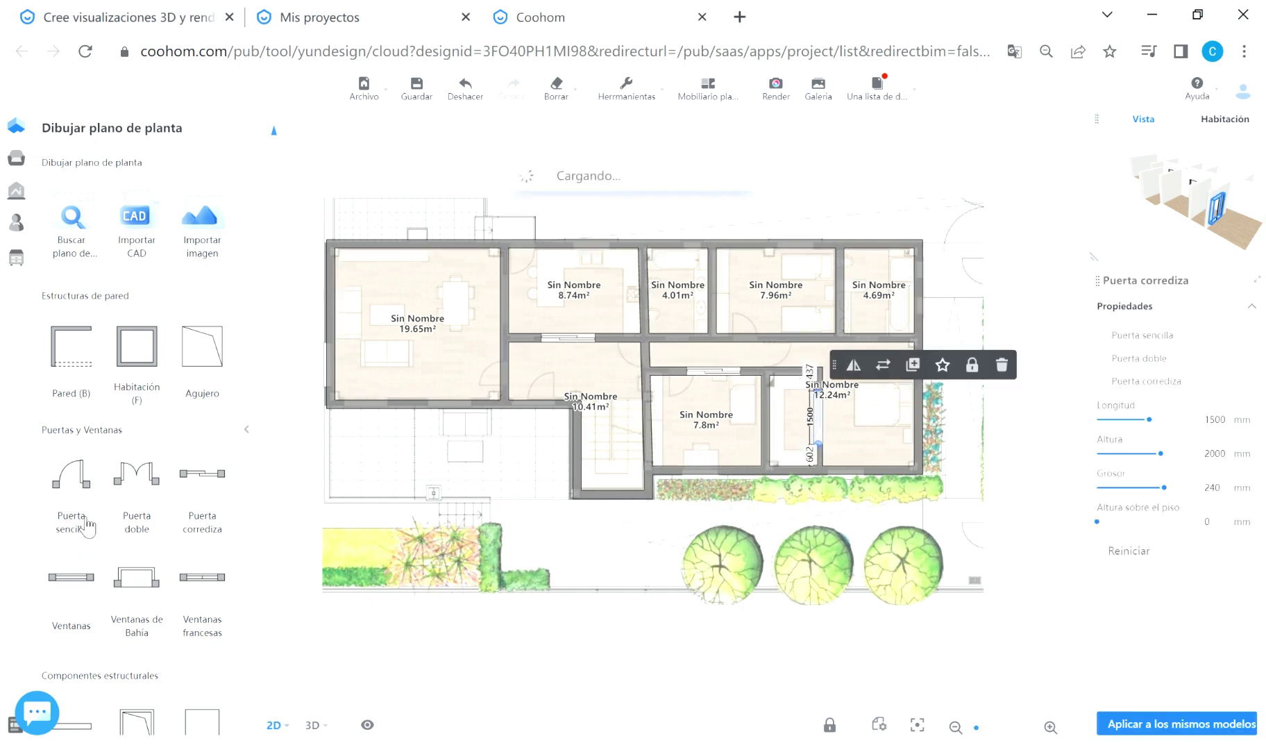
click(507, 375)
click(410, 416)
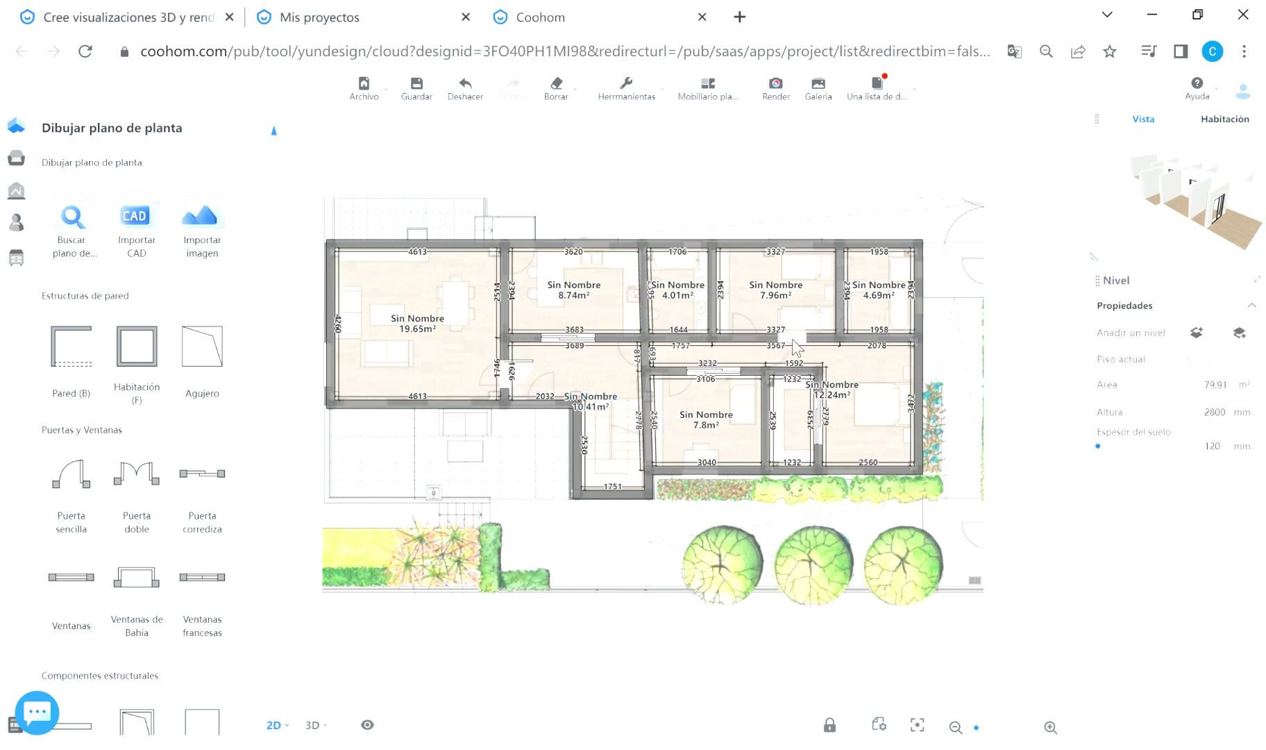
click(742, 343)
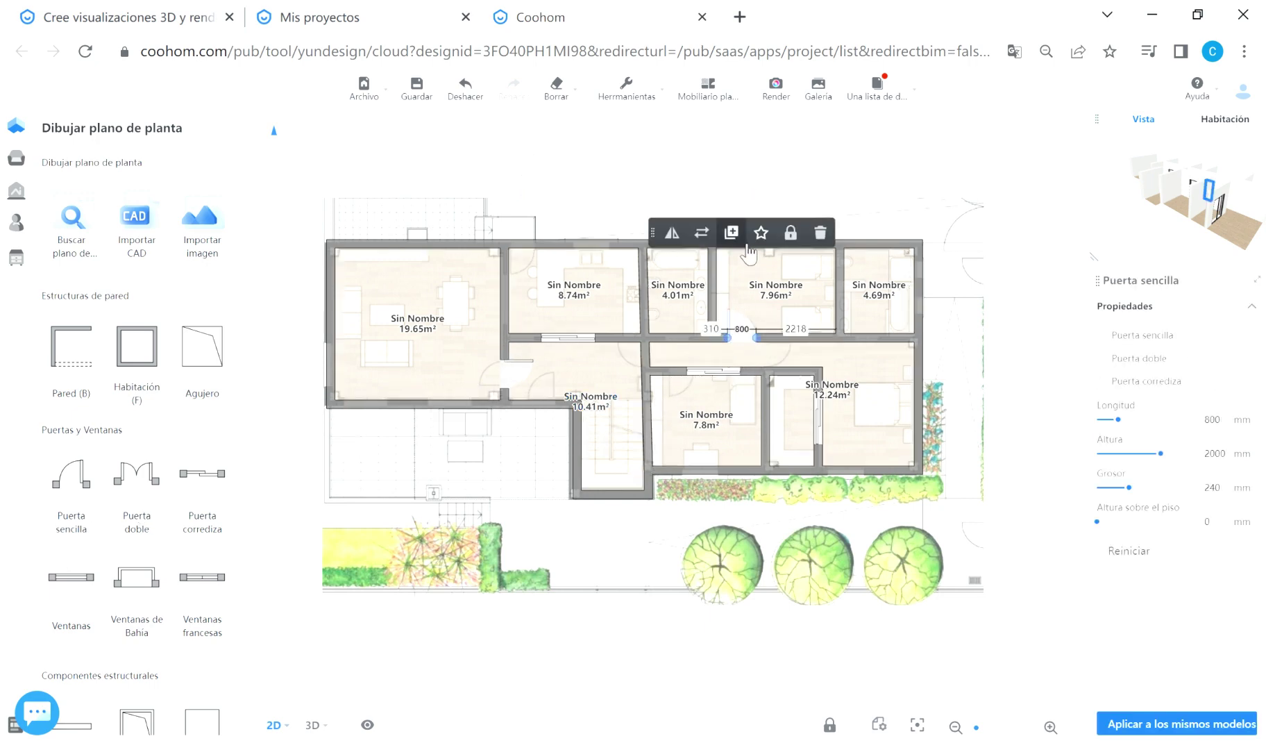
key(Escape)
click(867, 349)
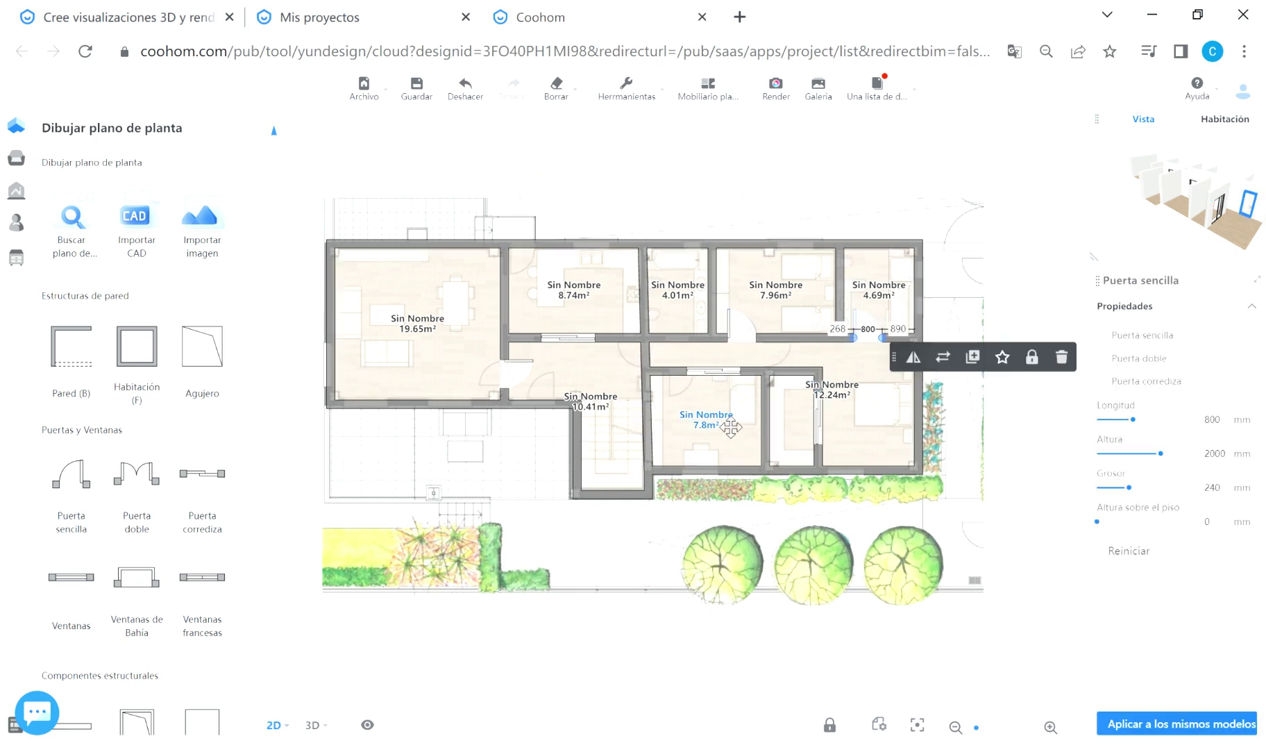
key(Escape)
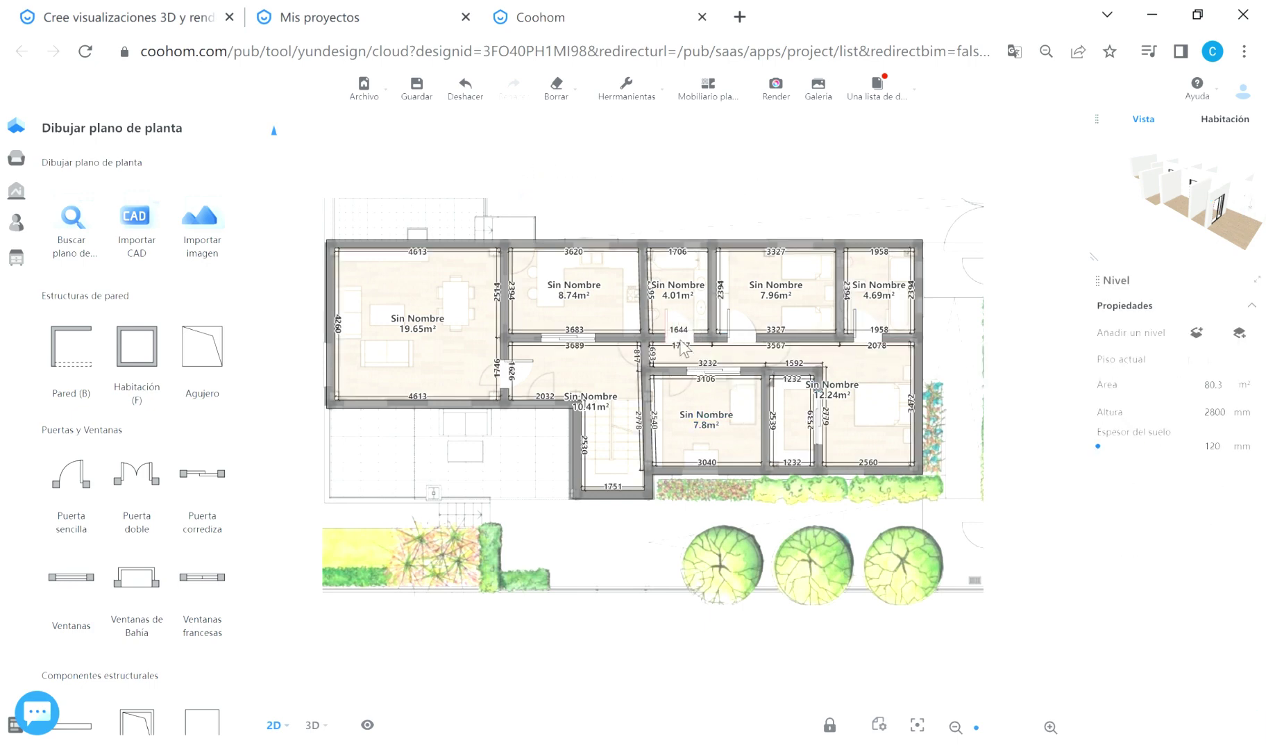
click(684, 344)
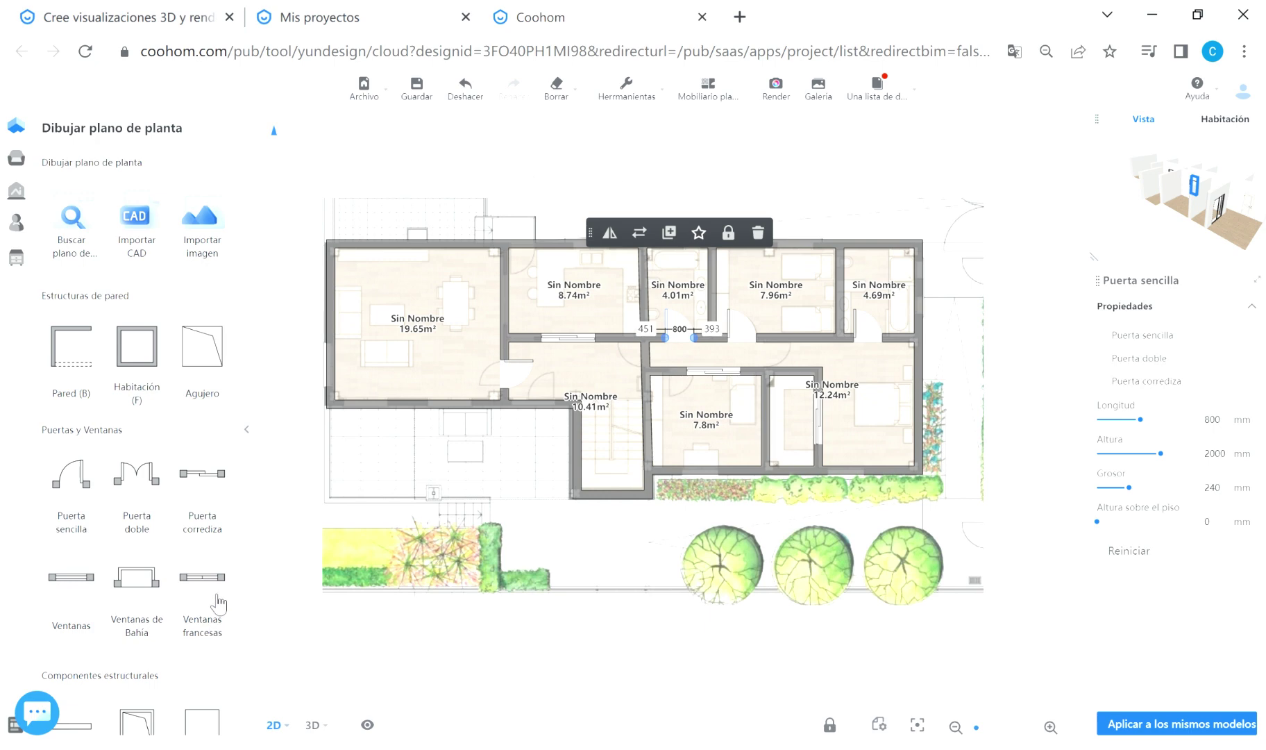
Add 1500 mm French windows on the left and right outer walls
click(214, 598)
click(337, 328)
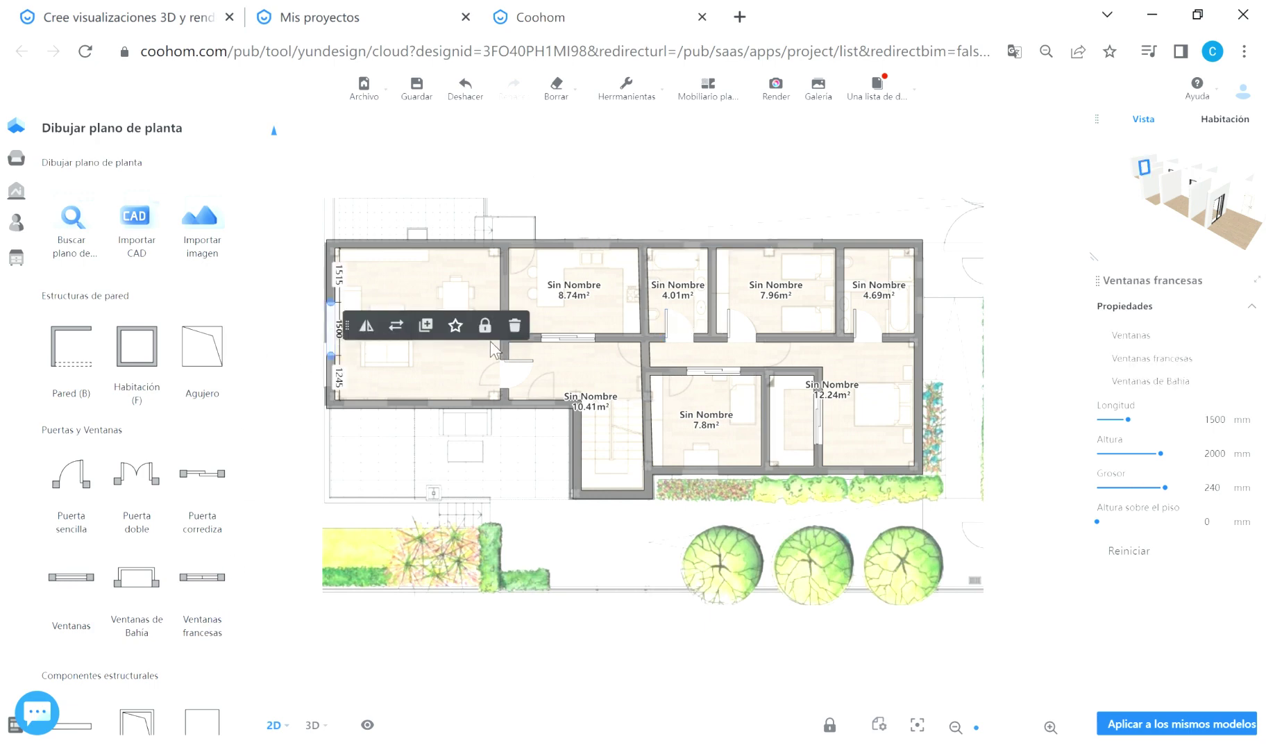
key(Escape)
click(916, 402)
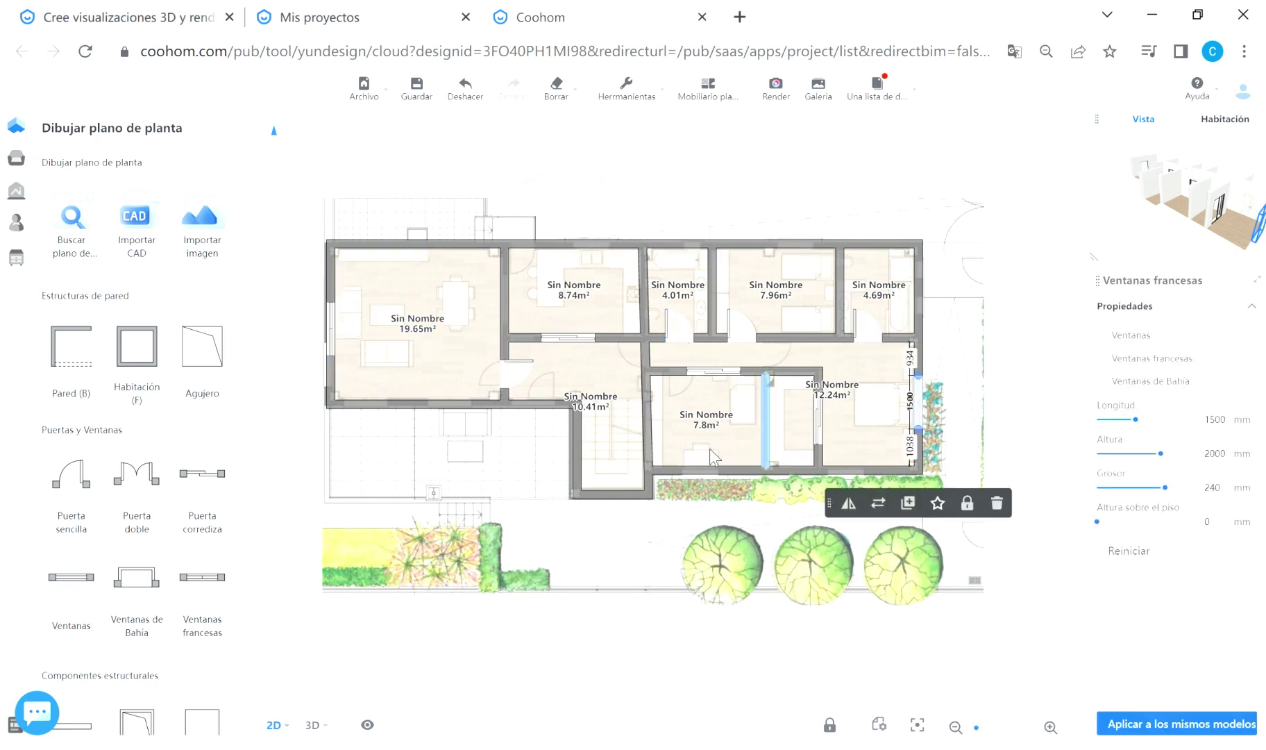
View the traced rooms in 3D, orbit over them, then return to the 2D plan
click(326, 669)
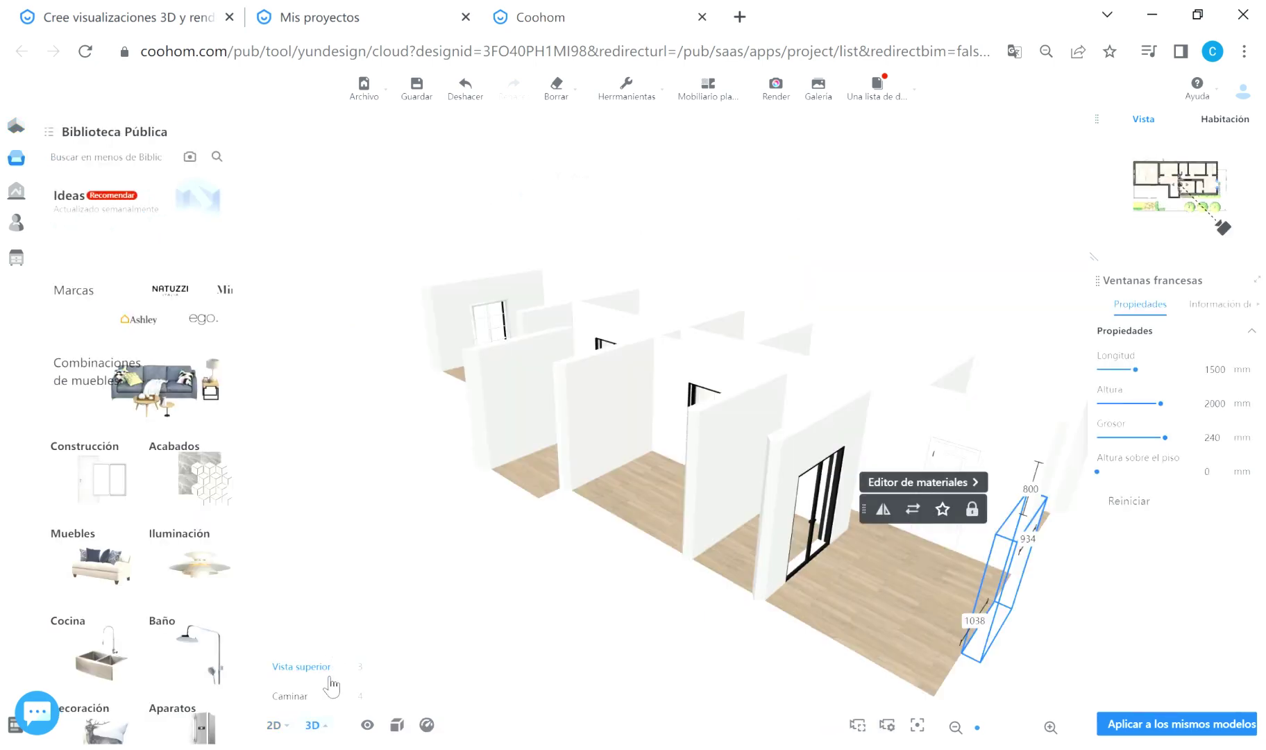
mouse_move(752, 555)
mouse_down()
mouse_move(737, 636)
mouse_move(744, 530)
mouse_move(458, 509)
mouse_move(735, 517)
mouse_move(821, 551)
mouse_up()
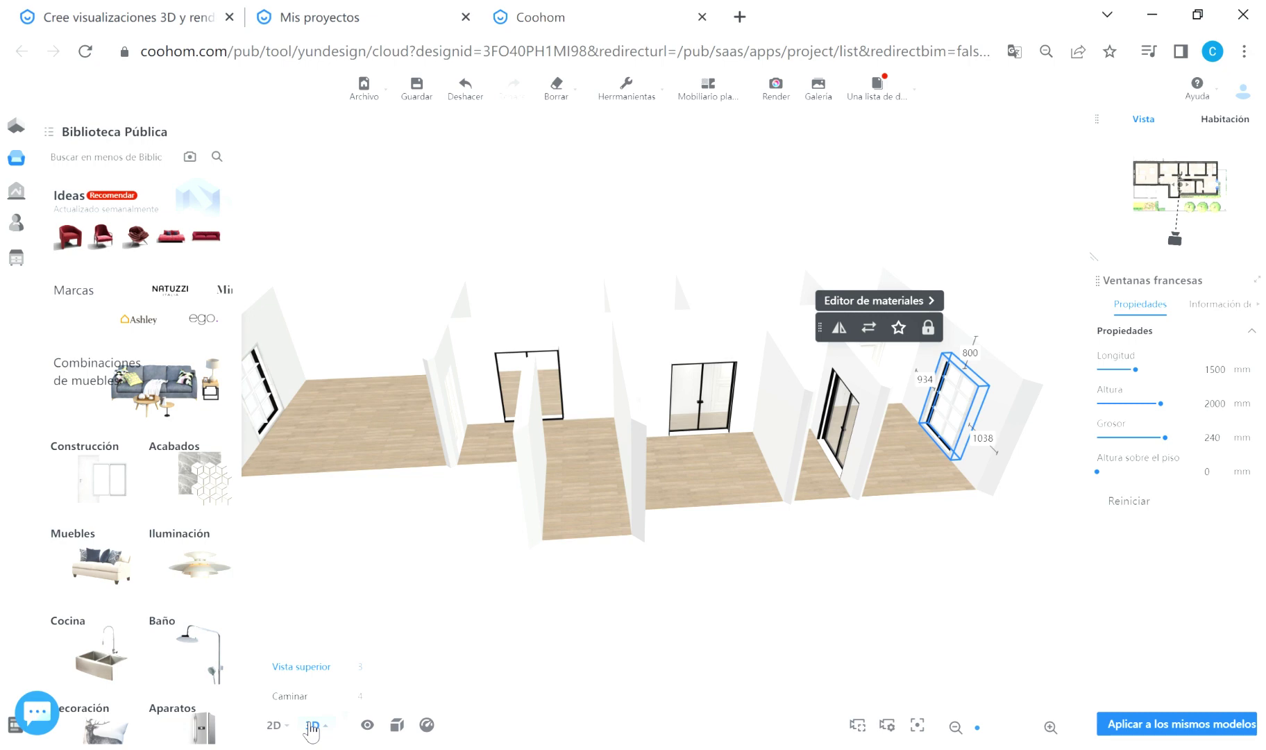
mouse_move(275, 725)
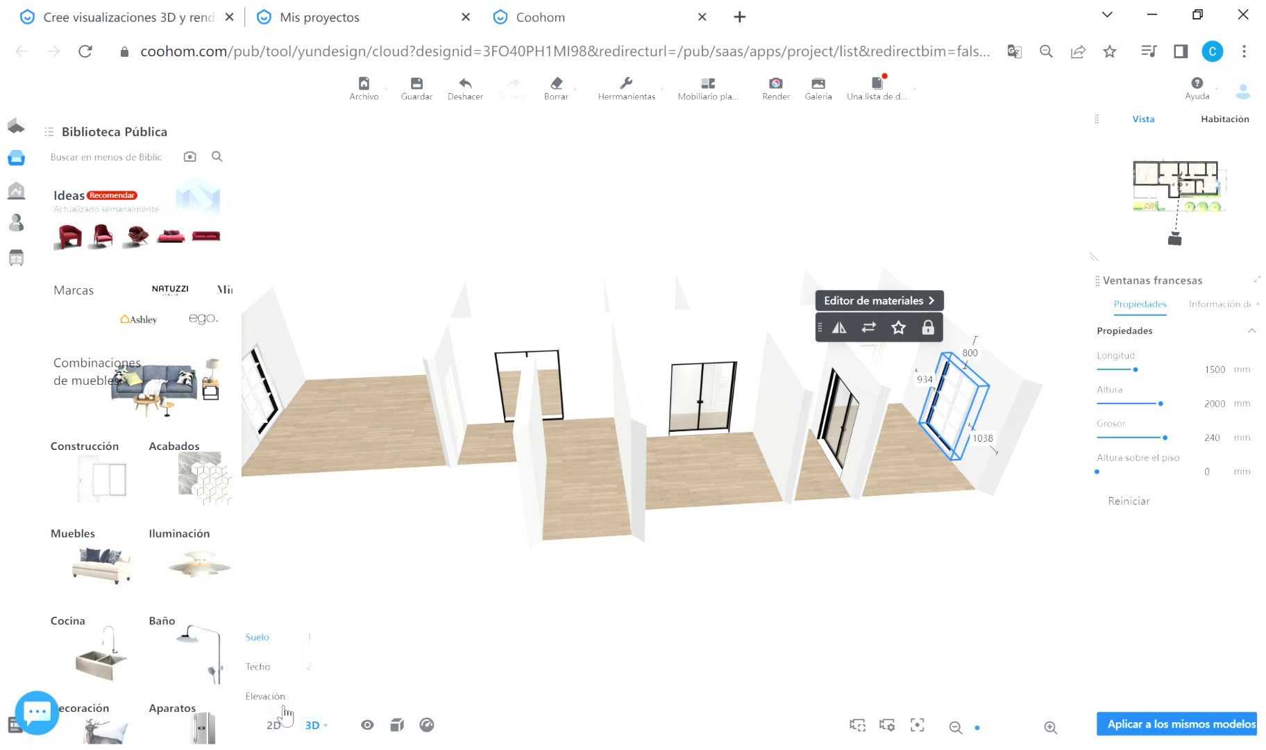
click(279, 637)
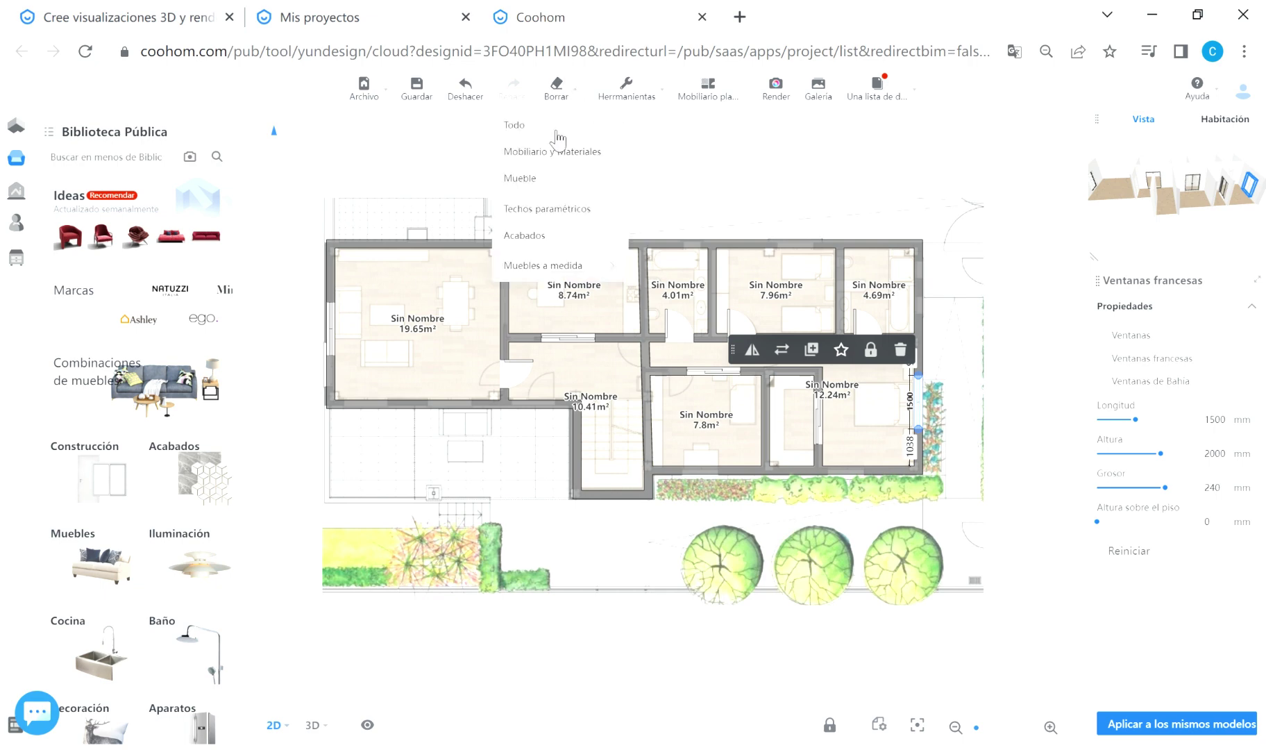
Erase the whole floor plan and open the search for ready-made floor plans
click(550, 130)
click(741, 408)
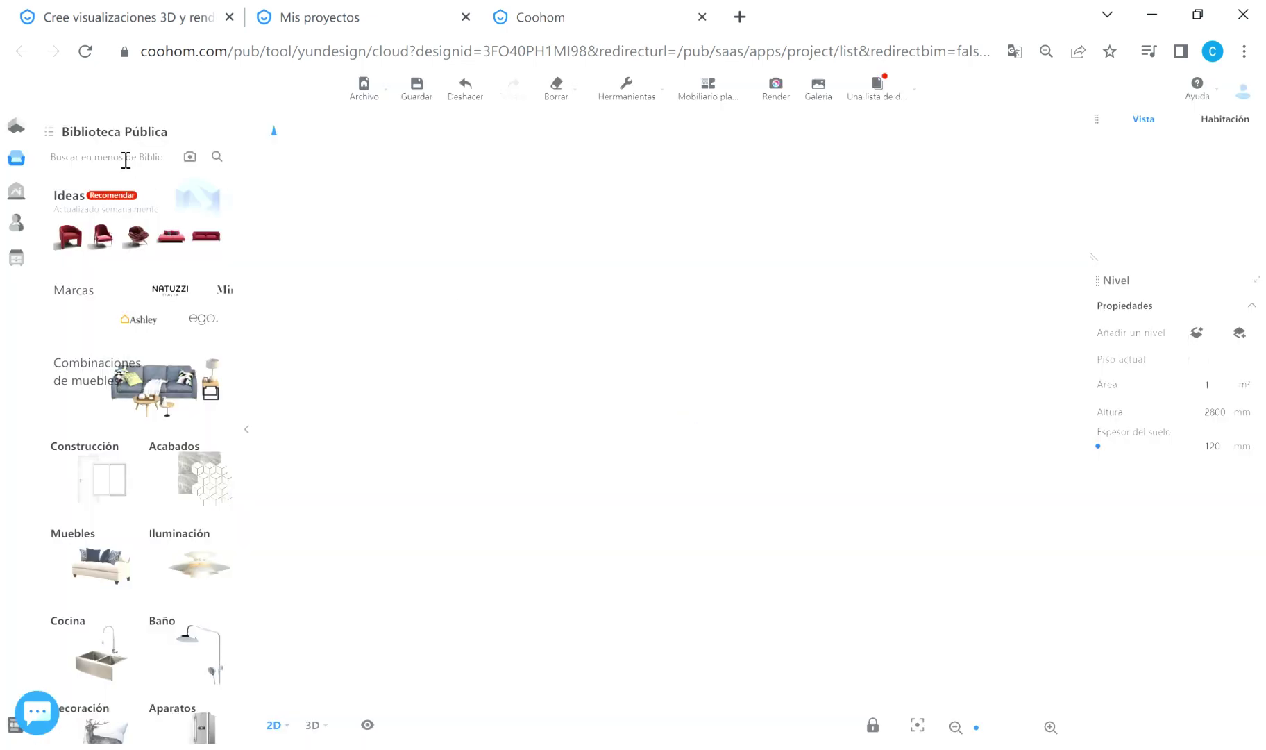
click(16, 125)
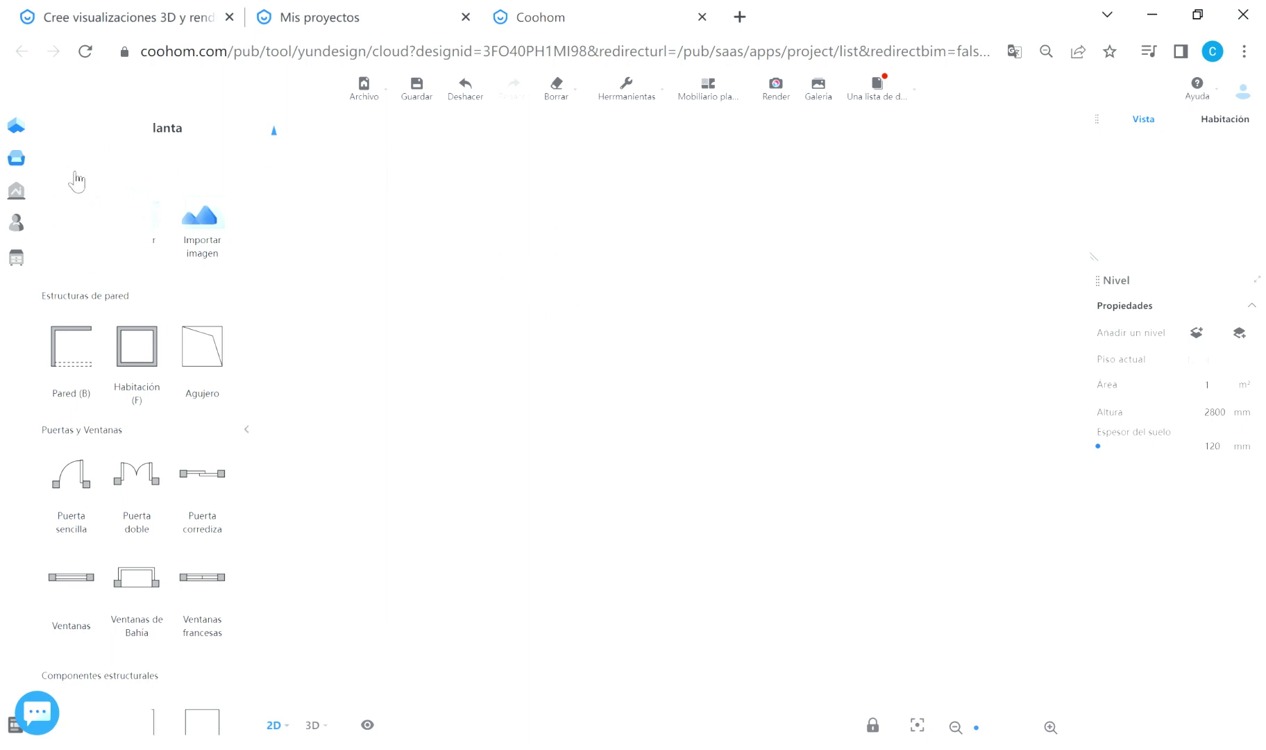
click(74, 220)
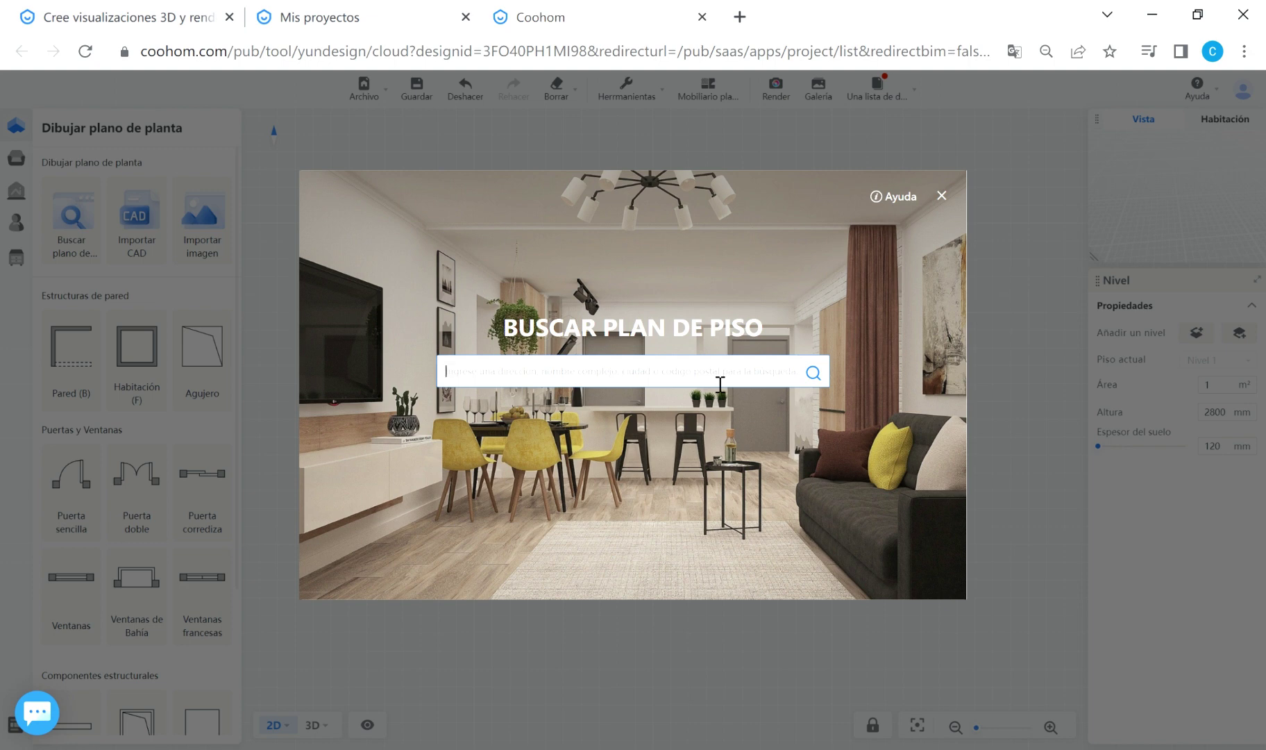
text(Casa)
Search the floor plan library for 'Casa' and scroll through the results
key(Return)
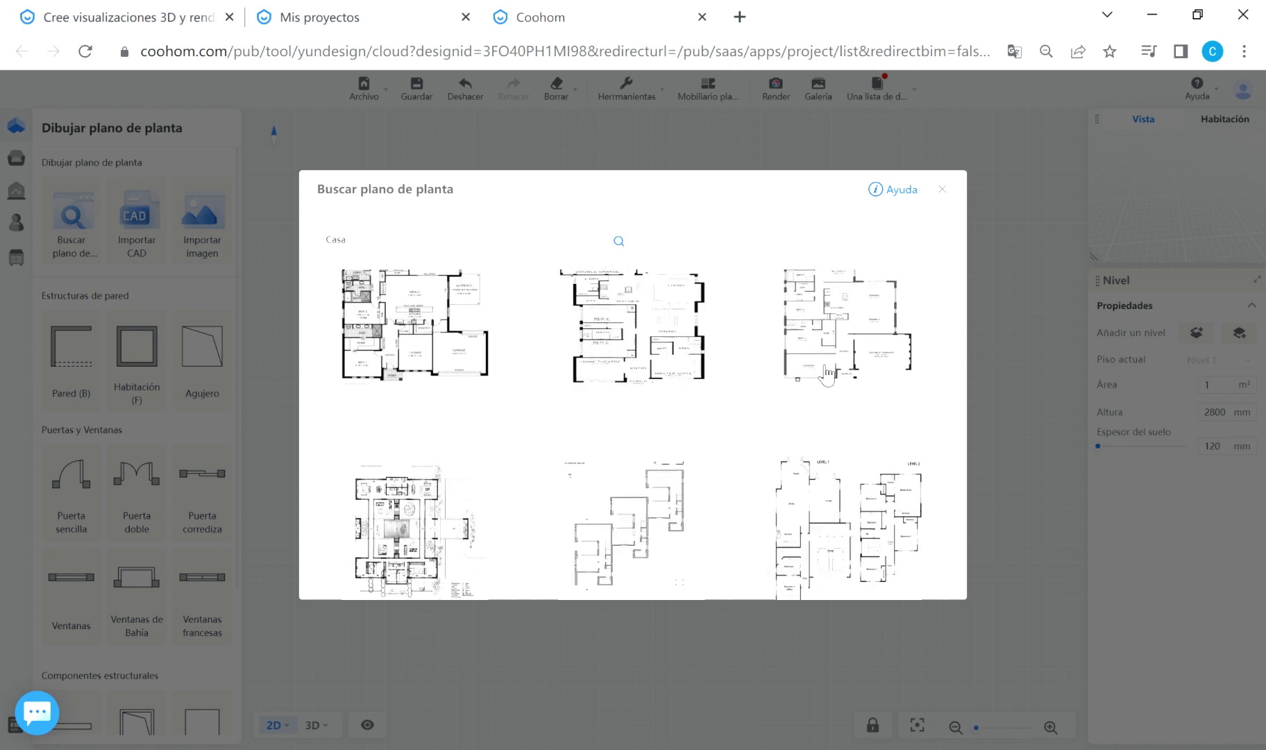
scroll(840, 389, down, 1)
scroll(801, 318, up, 1)
scroll(835, 321, down, 2)
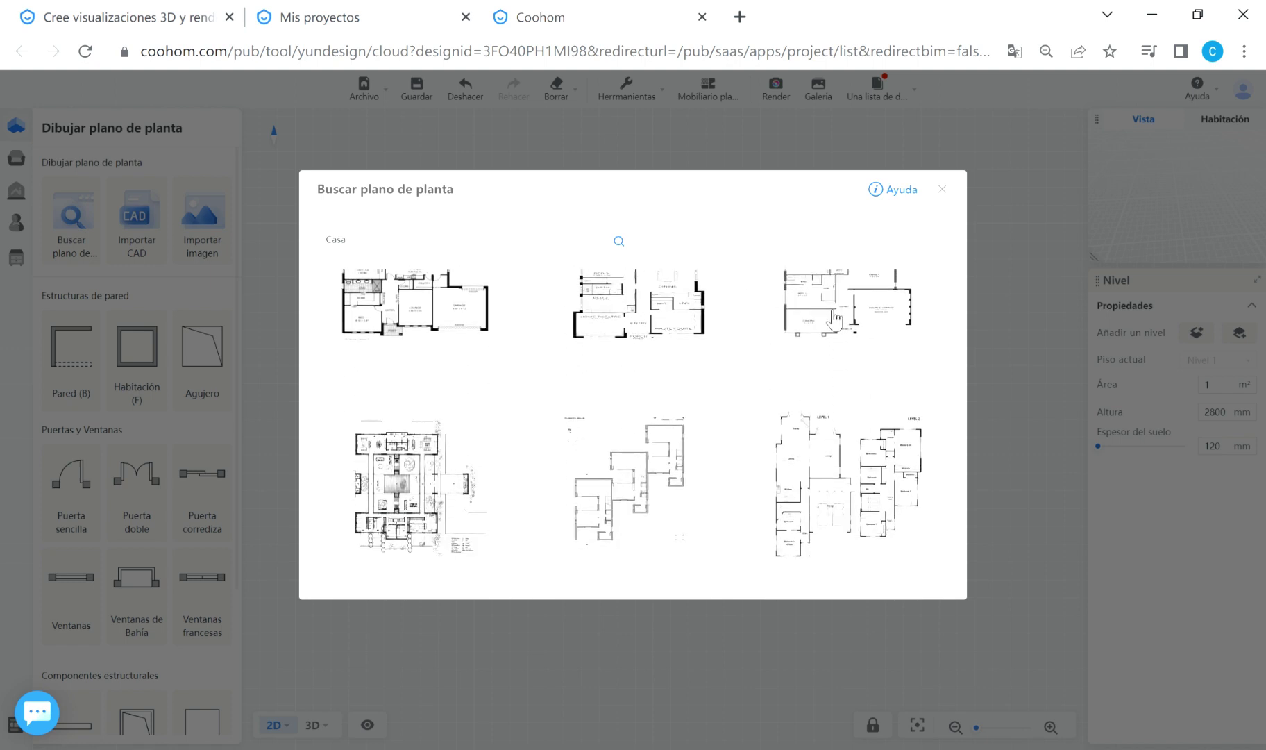
scroll(835, 320, down, 2)
scroll(835, 320, down, 1)
scroll(835, 320, down, 2)
scroll(835, 321, down, 3)
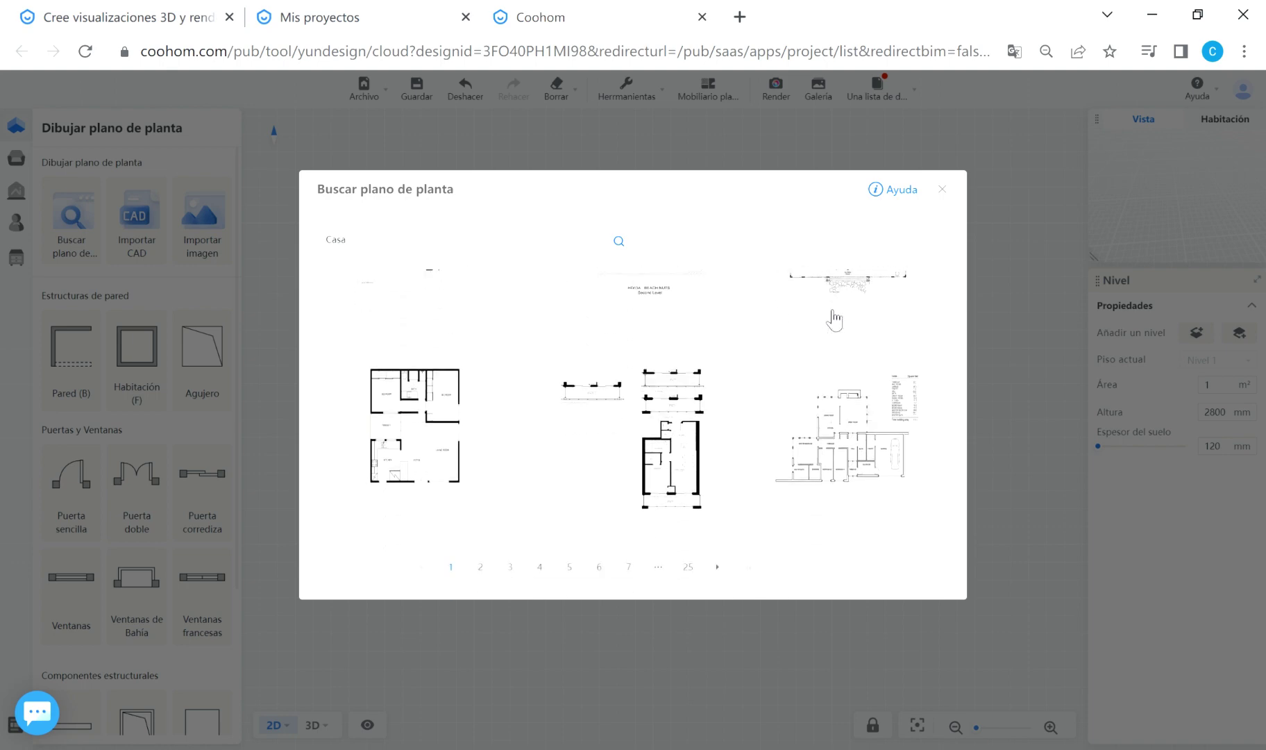
Load the first Casa floor plan into the project with Crear
click(474, 565)
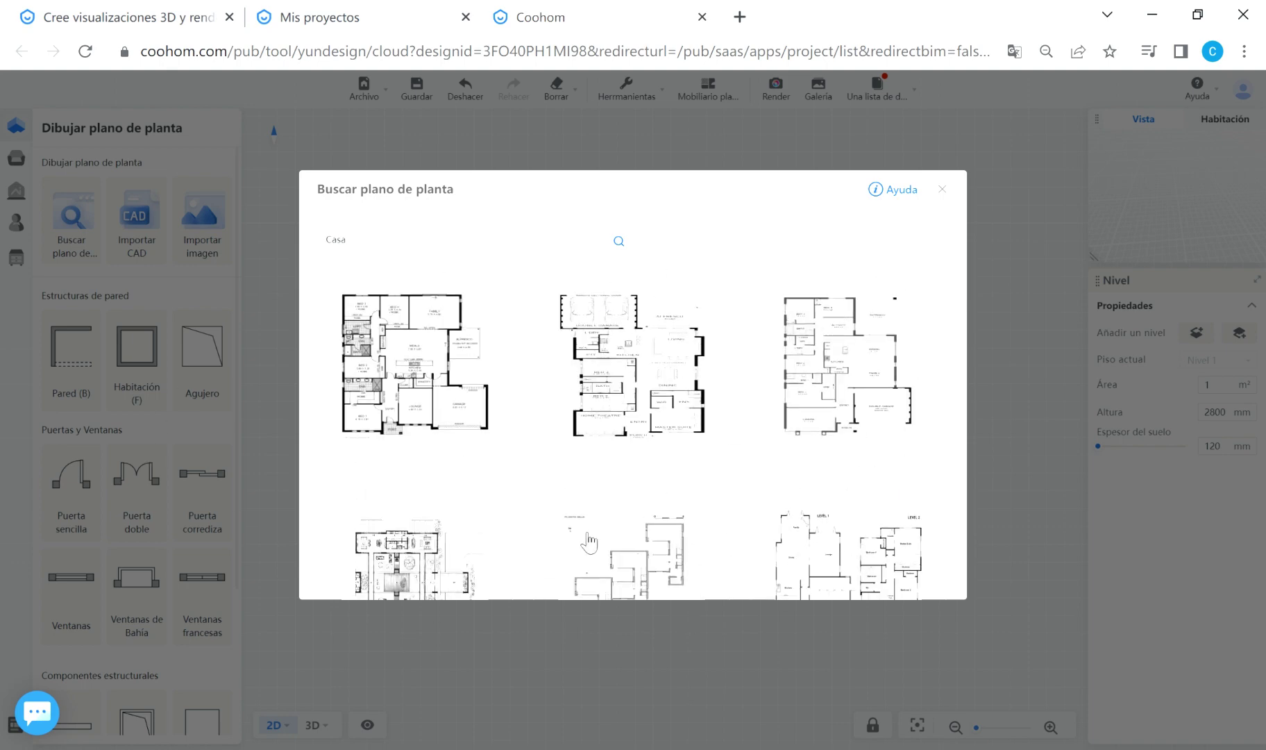
click(432, 341)
click(752, 540)
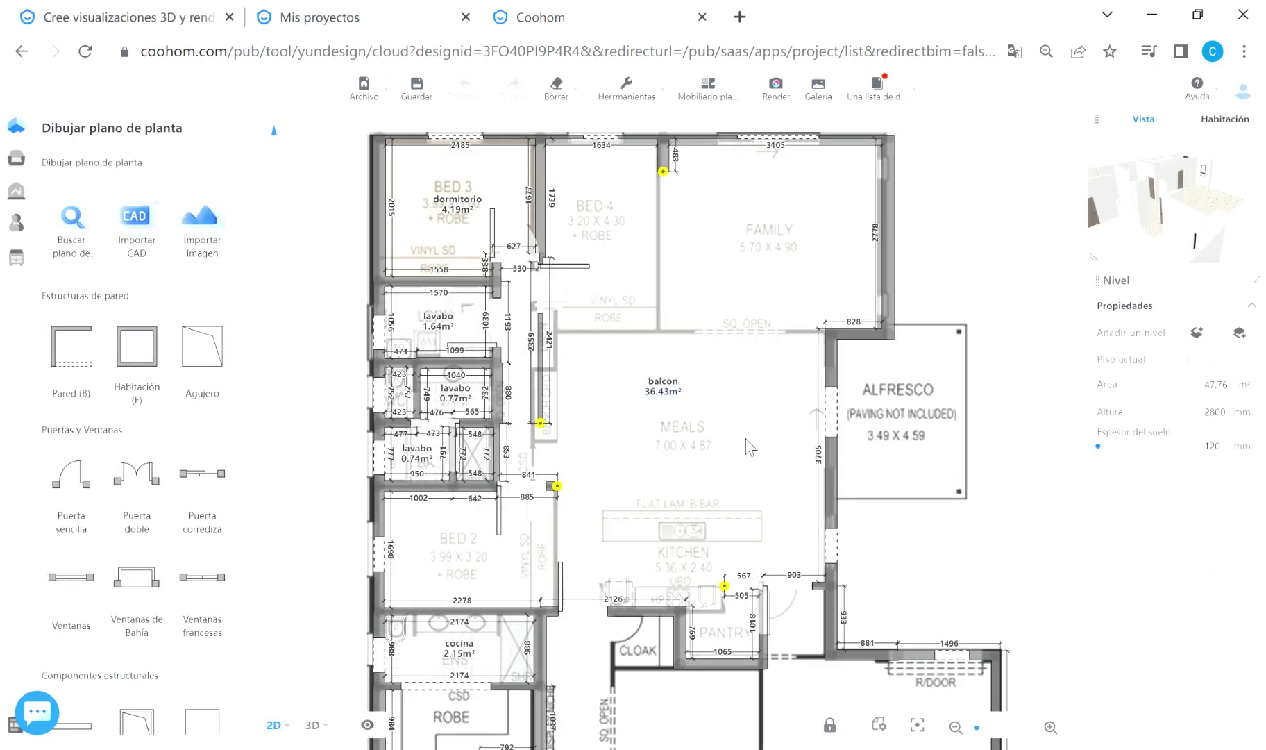
scroll(750, 446, down, 3)
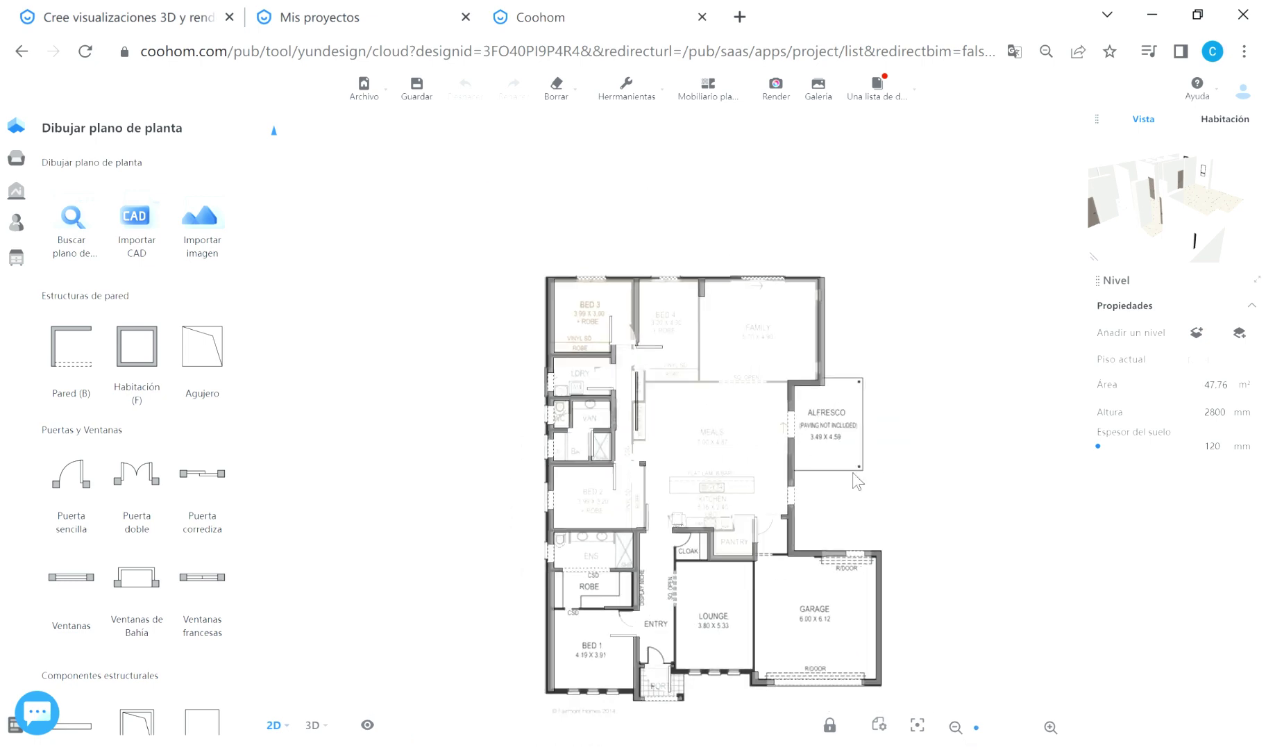
scroll(778, 431, down, 2)
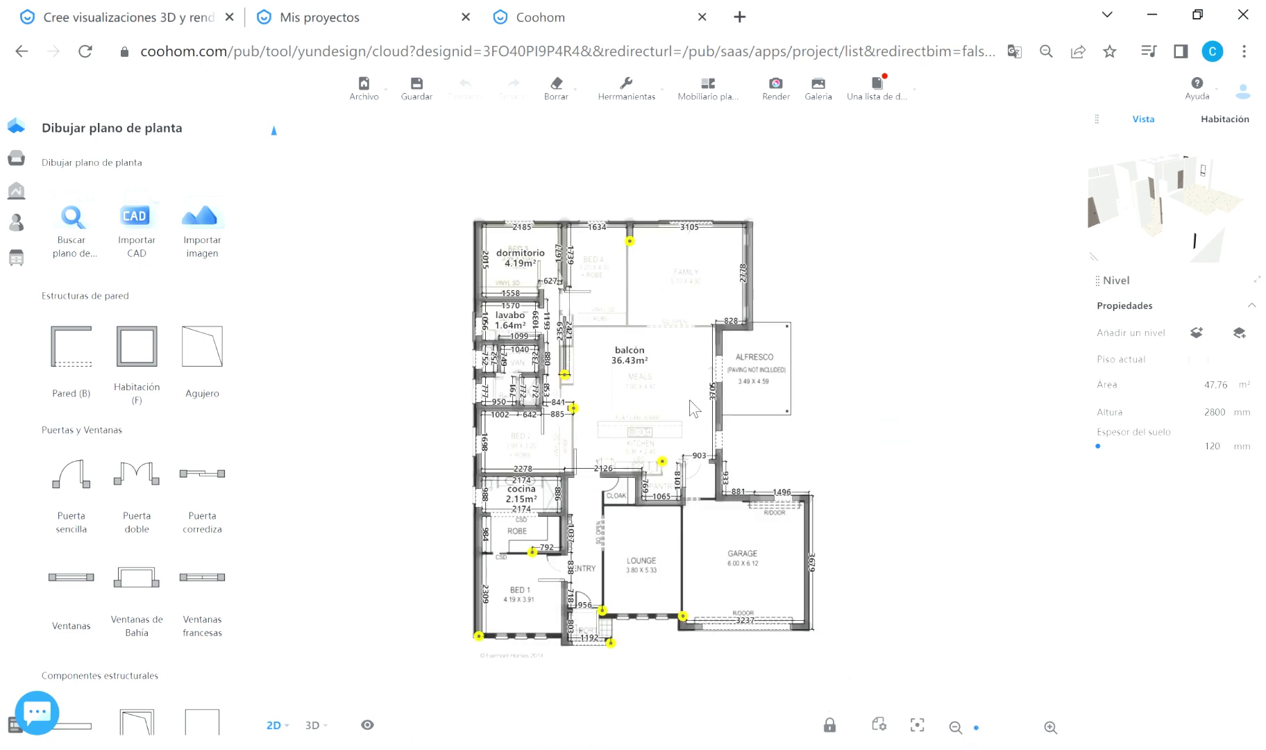
mouse_move(316, 726)
click(350, 671)
drag(700, 607, 667, 277)
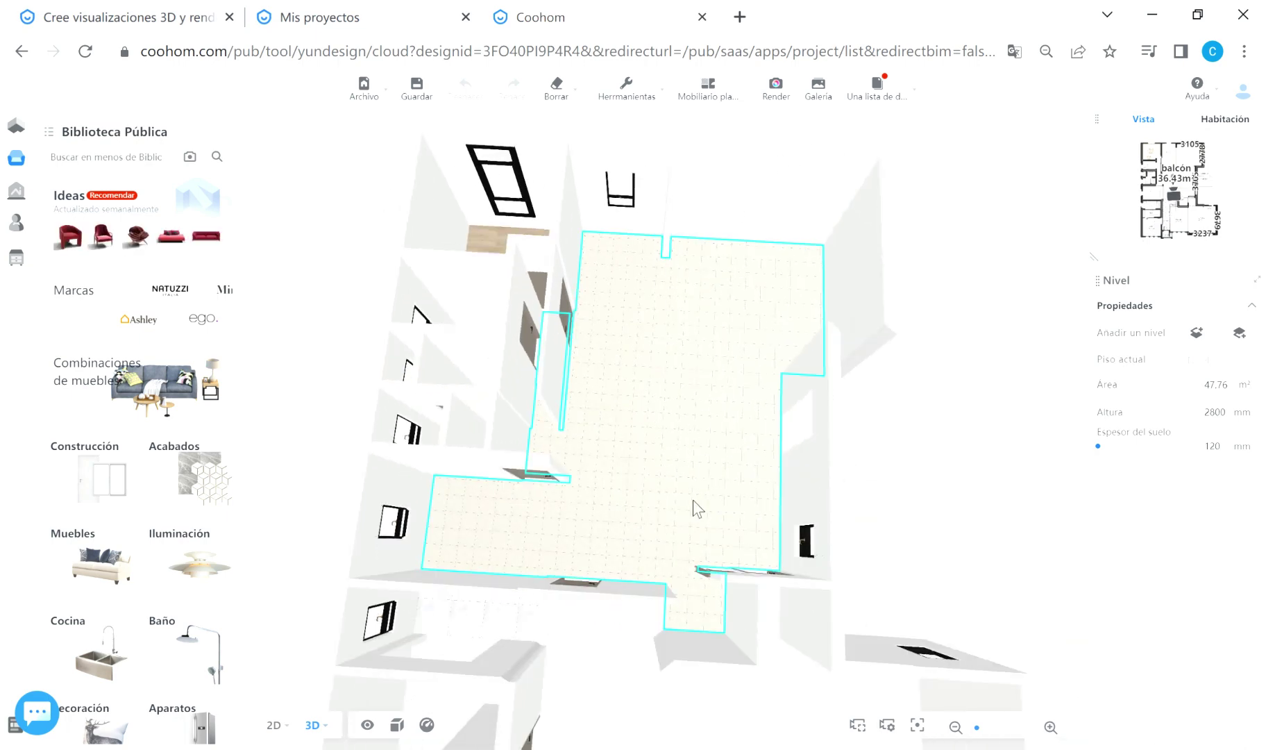
mouse_move(720, 463)
mouse_down()
mouse_move(791, 444)
mouse_move(1003, 566)
mouse_up()
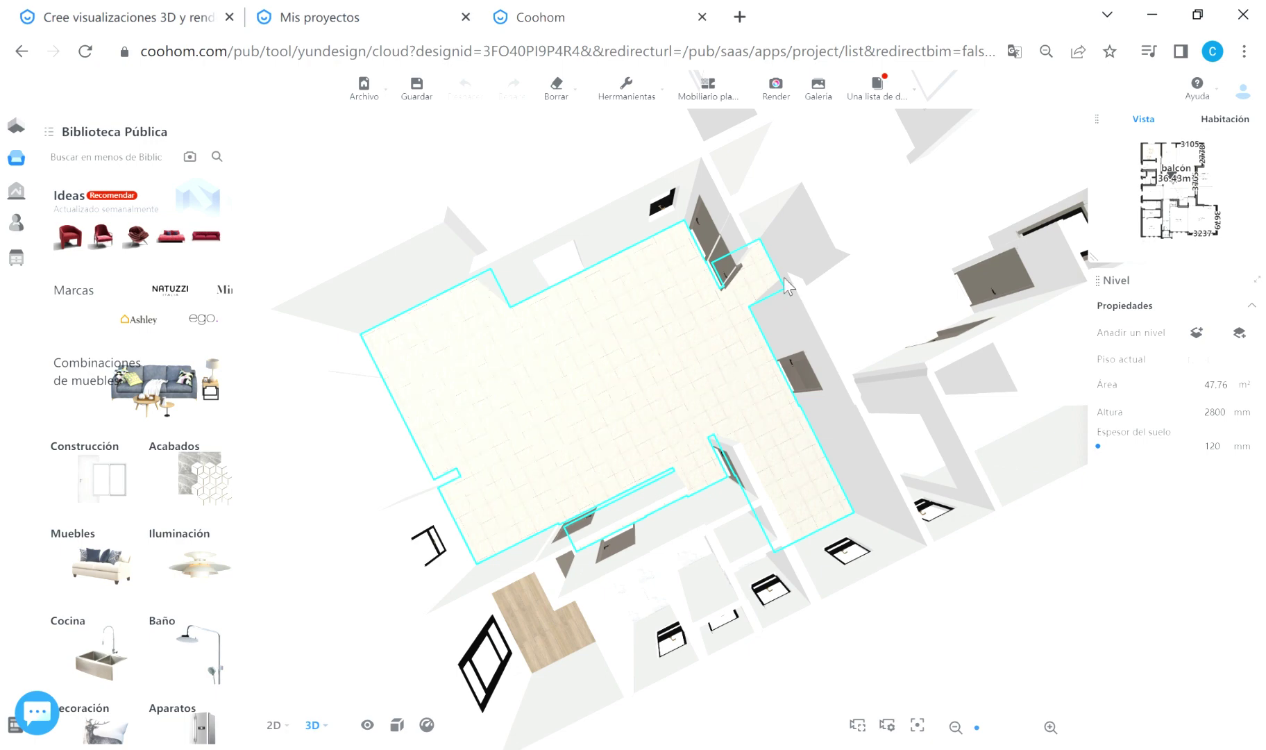
mouse_move(764, 399)
mouse_down()
mouse_move(670, 432)
mouse_move(603, 434)
mouse_move(639, 430)
mouse_move(783, 475)
mouse_move(614, 533)
mouse_move(675, 656)
mouse_move(854, 662)
mouse_move(634, 656)
mouse_up()
mouse_move(274, 725)
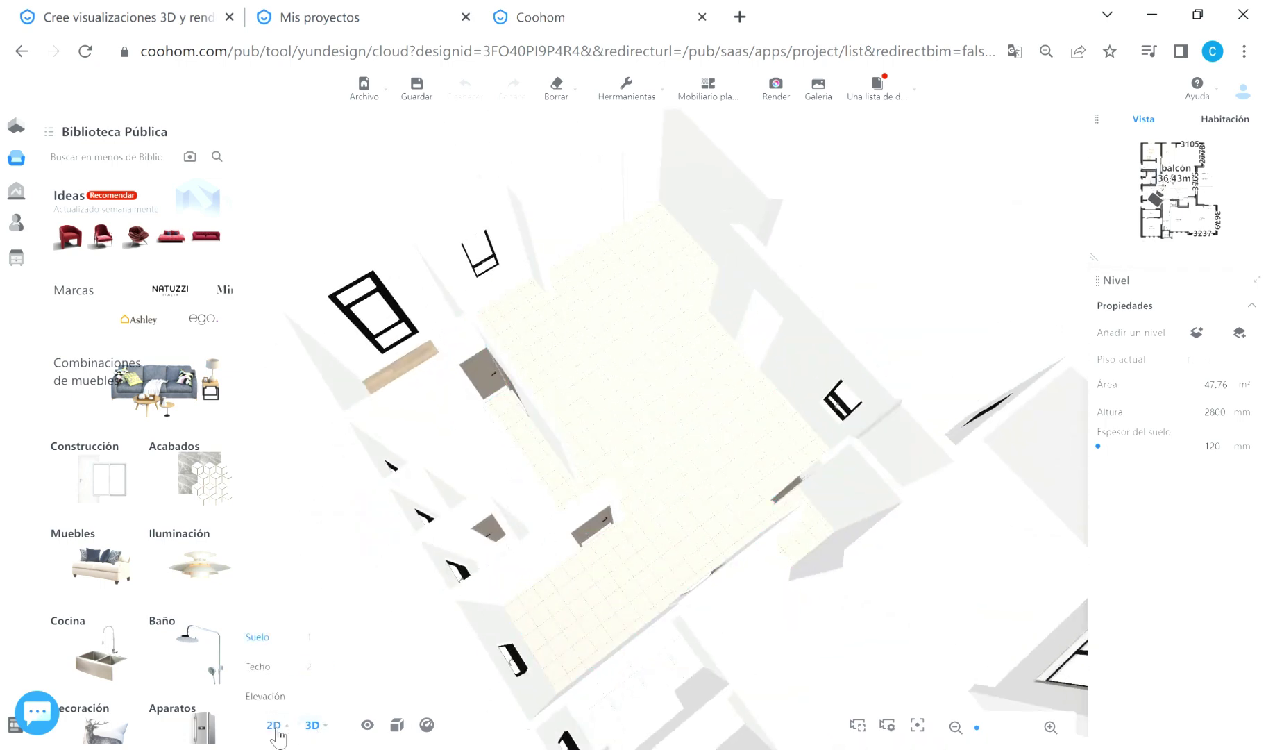
click(299, 642)
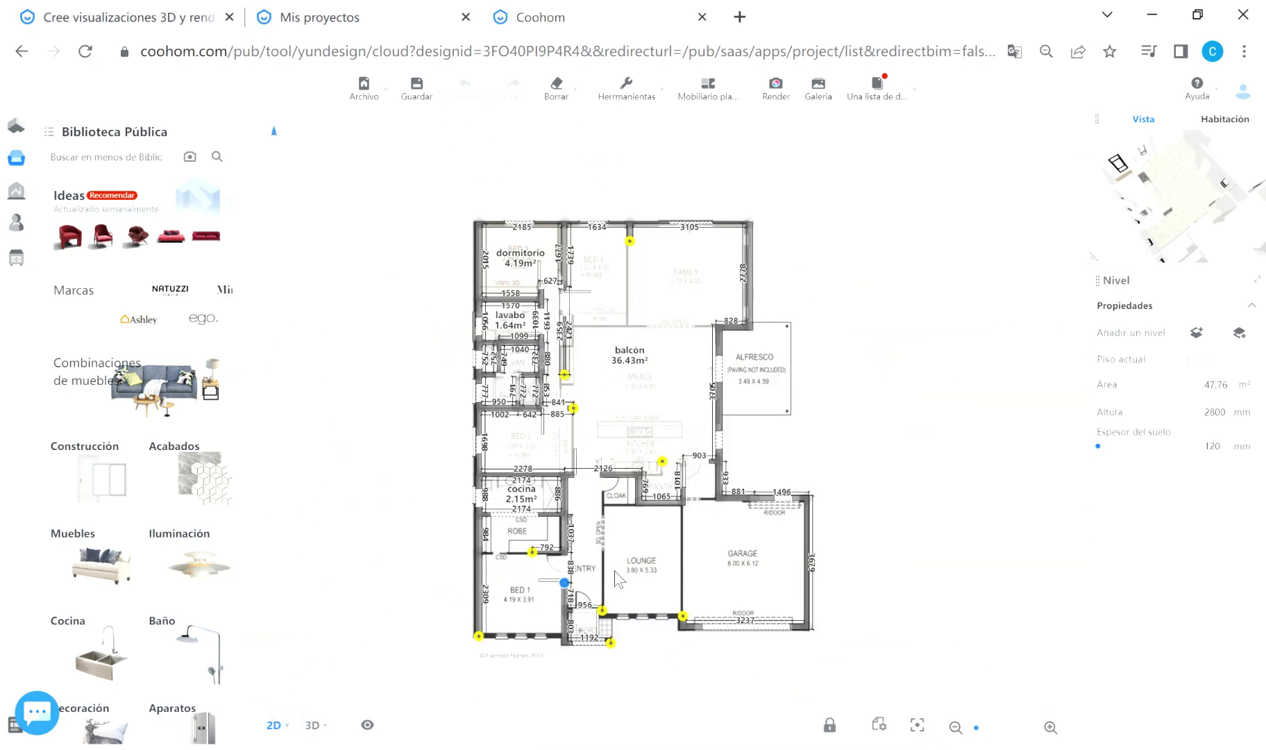